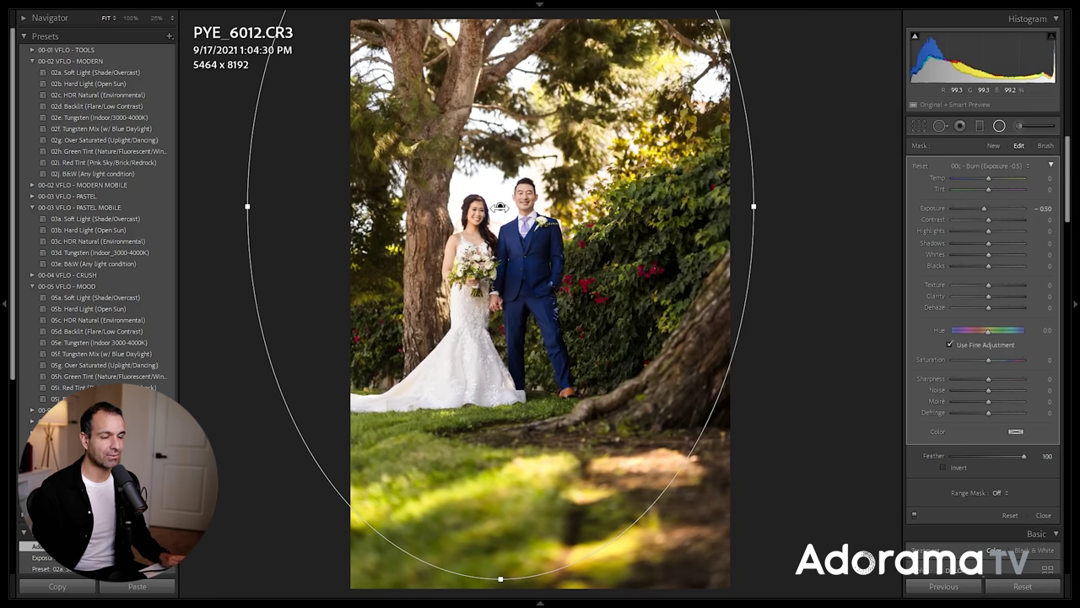
# Step: Set the exposure of the radial burn filter around the couple in PYE_6012 to -1.89
pyautogui.moveTo(500, 206); pyautogui.dragTo(434, 201)
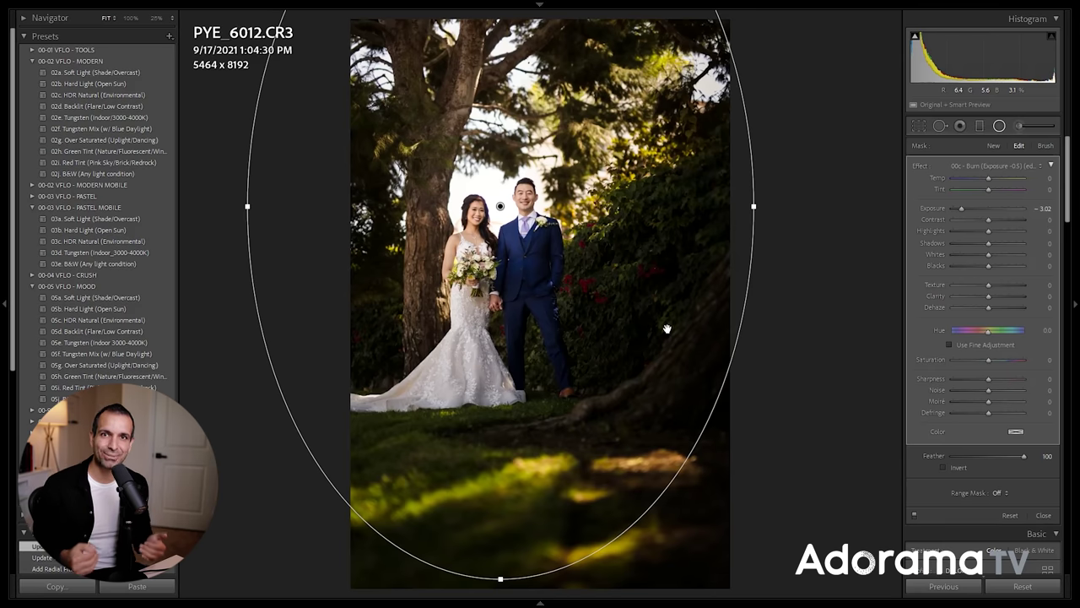
pyautogui.moveTo(961, 208); pyautogui.dragTo(972, 208)
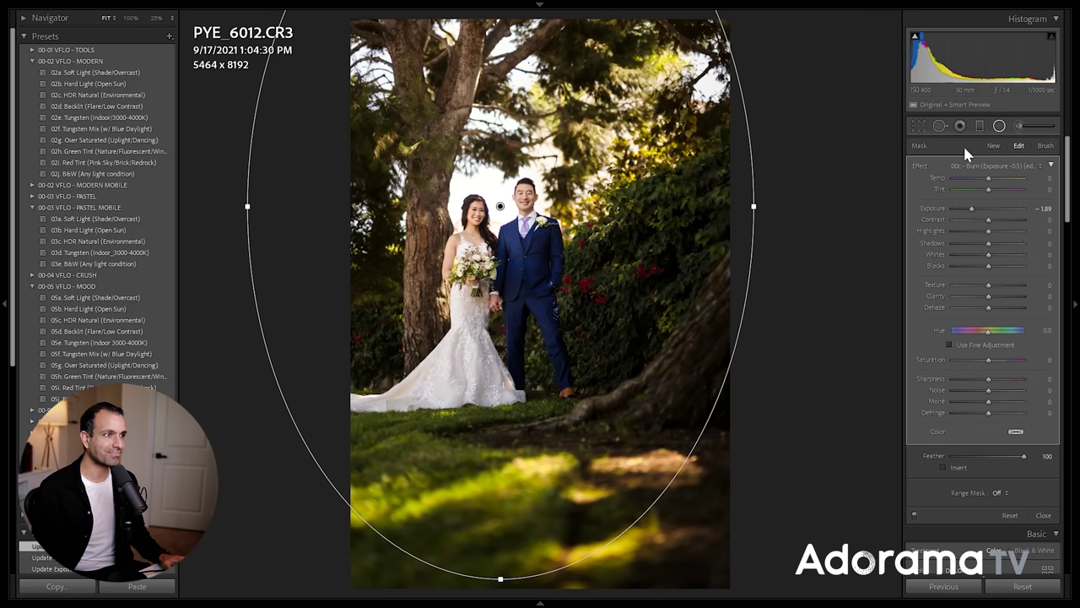
pyautogui.press('d')
# Step: Apply the edit settings of PYE_6012 to PYE_6020 as the previously selected photo's settings
pyautogui.press('g')
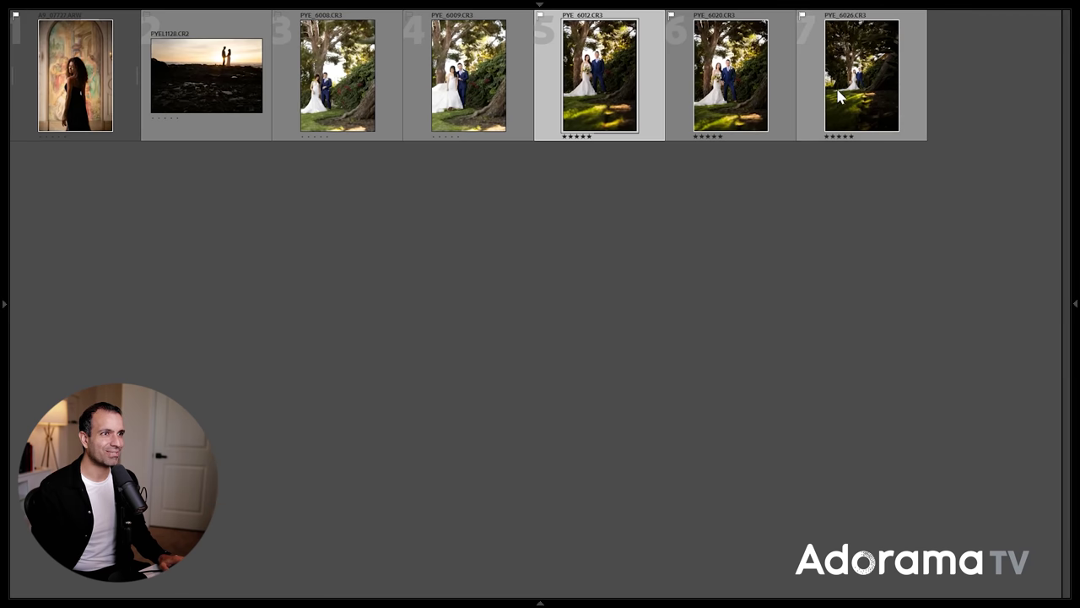
pyautogui.click(731, 79)
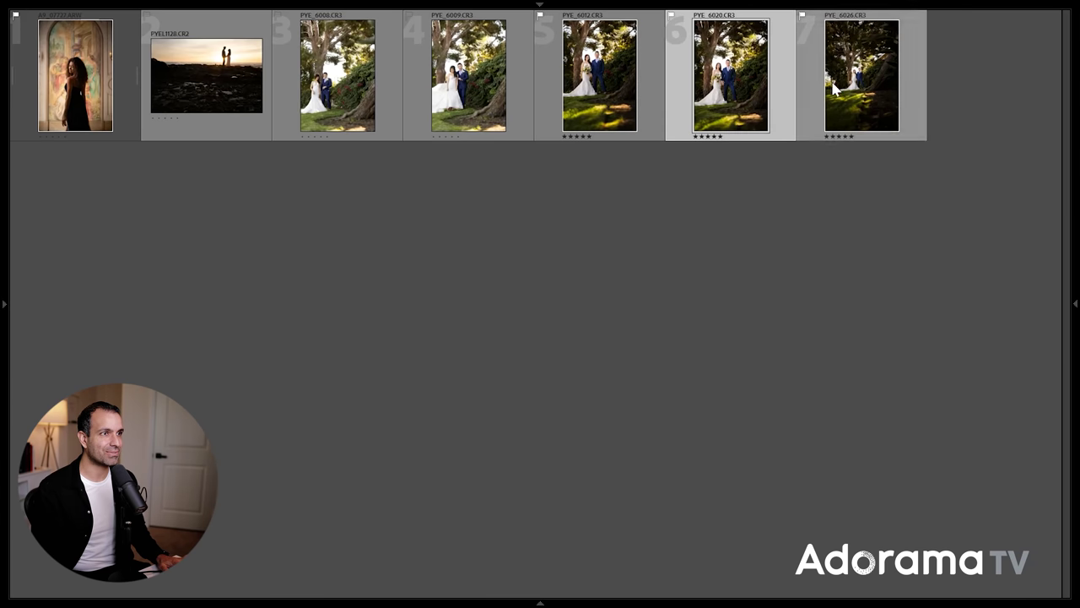
pyautogui.click(644, 101)
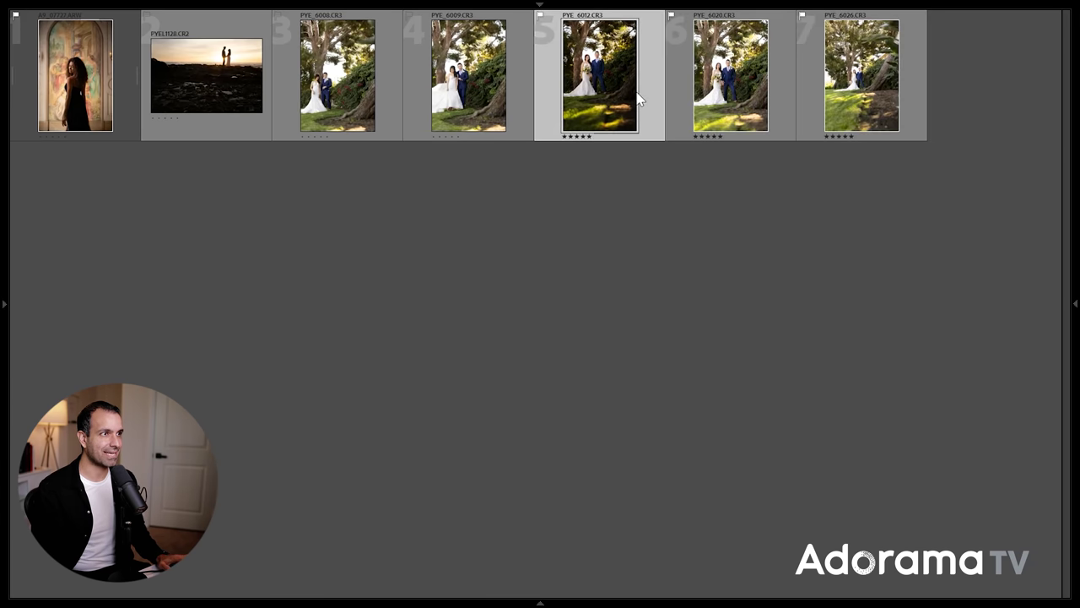
pyautogui.press('d')
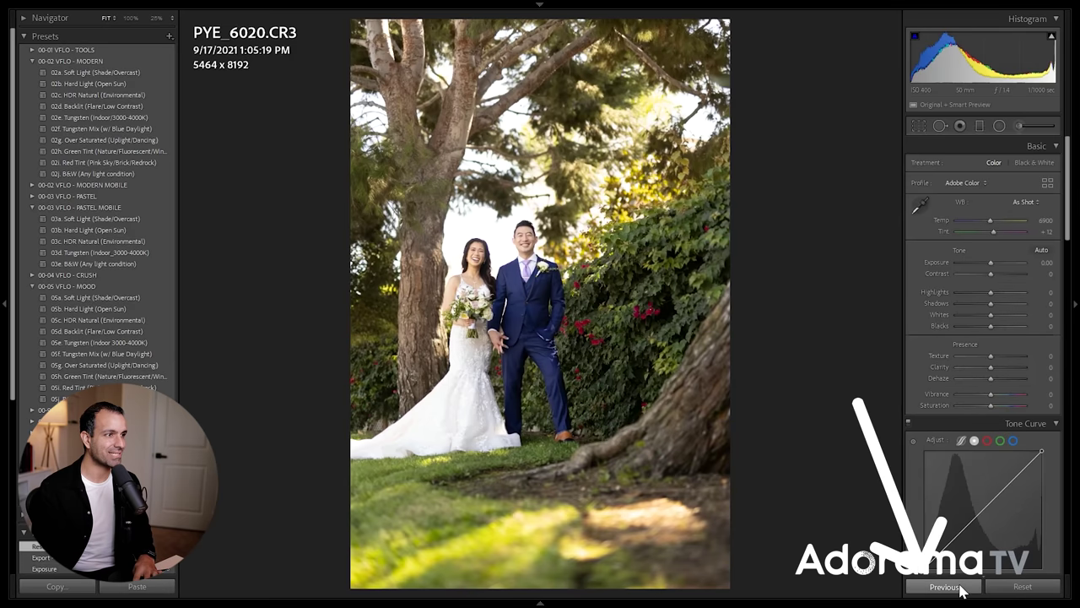
pyautogui.click(944, 586)
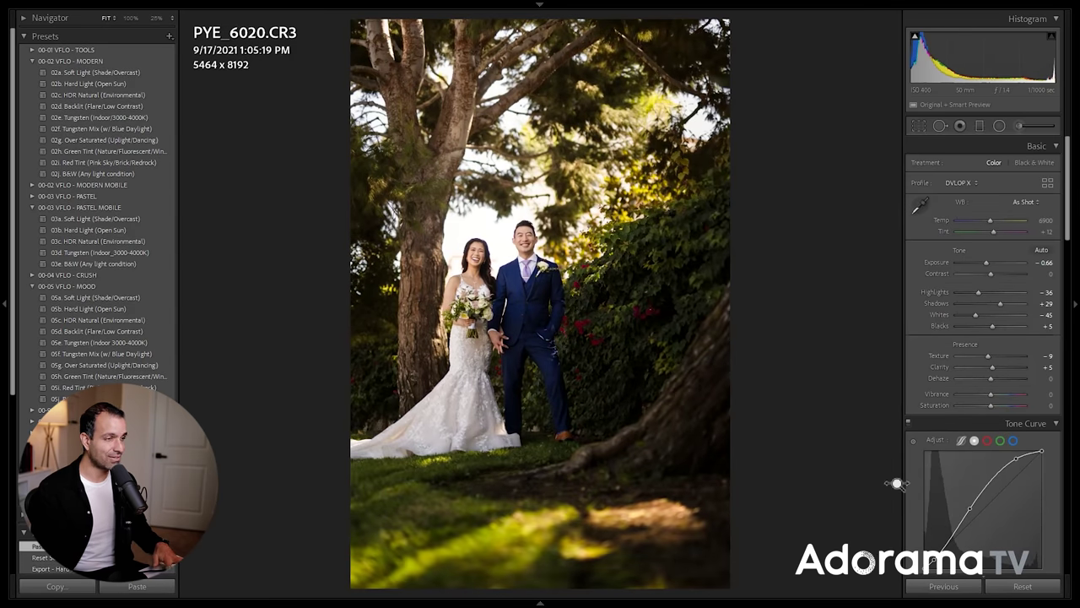
# Step: Move the radial burn filter in PYE_6020 down so that it is centred on the couple's faces
pyautogui.hotkey('shift', 'm')
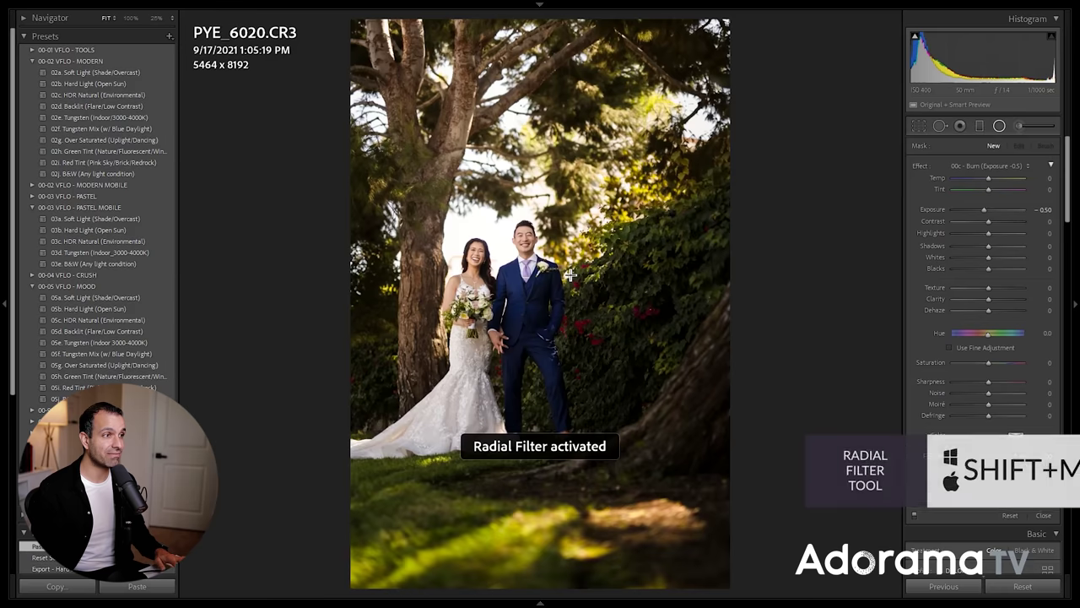
pyautogui.click(500, 206)
pyautogui.moveTo(500, 206); pyautogui.dragTo(502, 248)
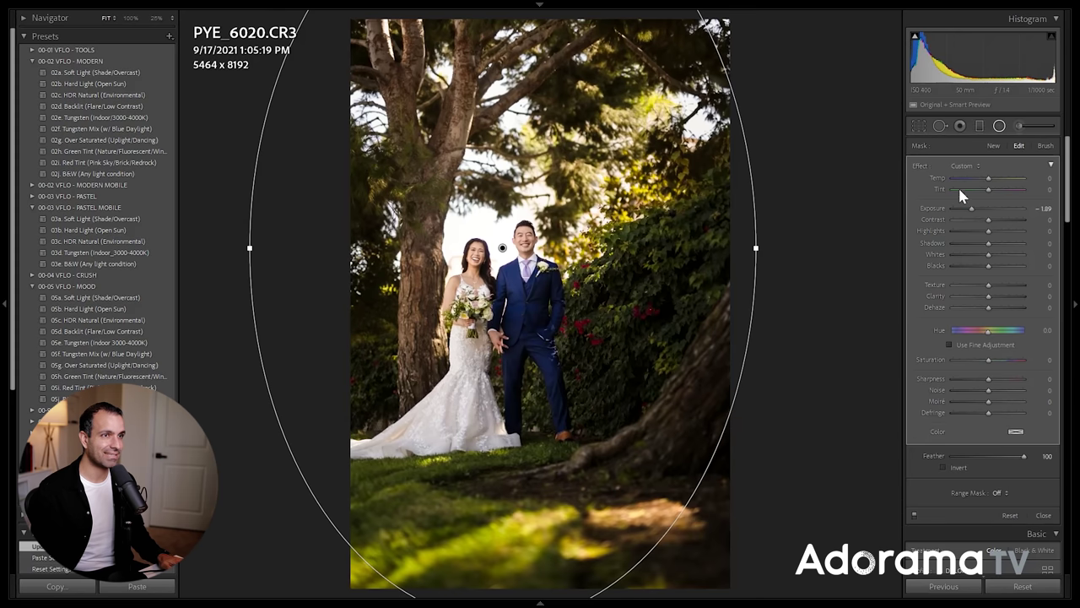
pyautogui.press('d')
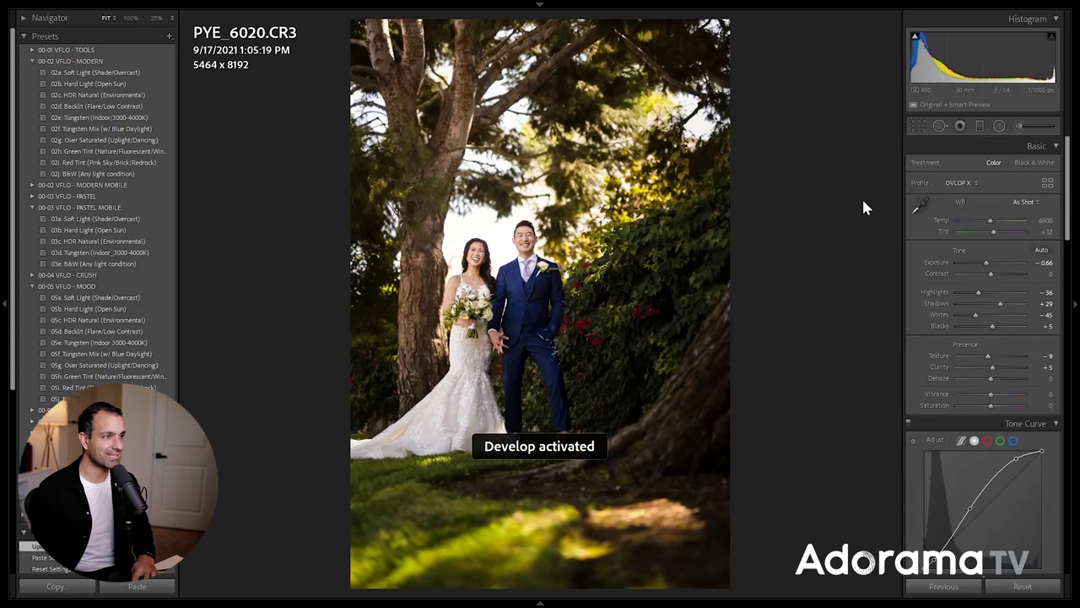
# Step: Apply the previous photo's settings to PYE_6026, then centre its radial filter on the couple and shrink it around them
pyautogui.press('Right')
pyautogui.click(951, 591)
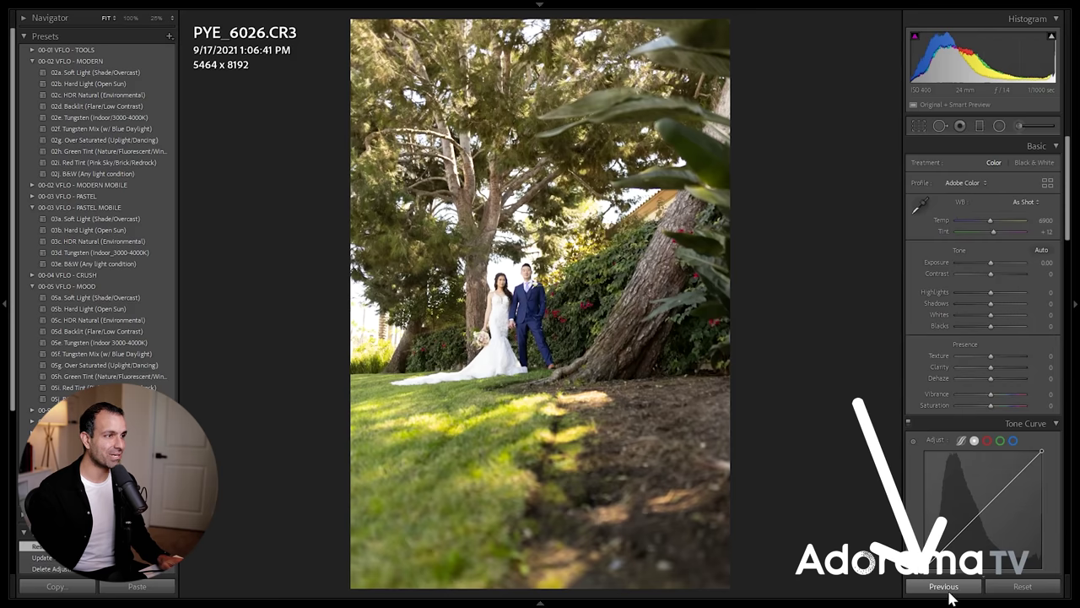
pyautogui.hotkey('shift', 'm')
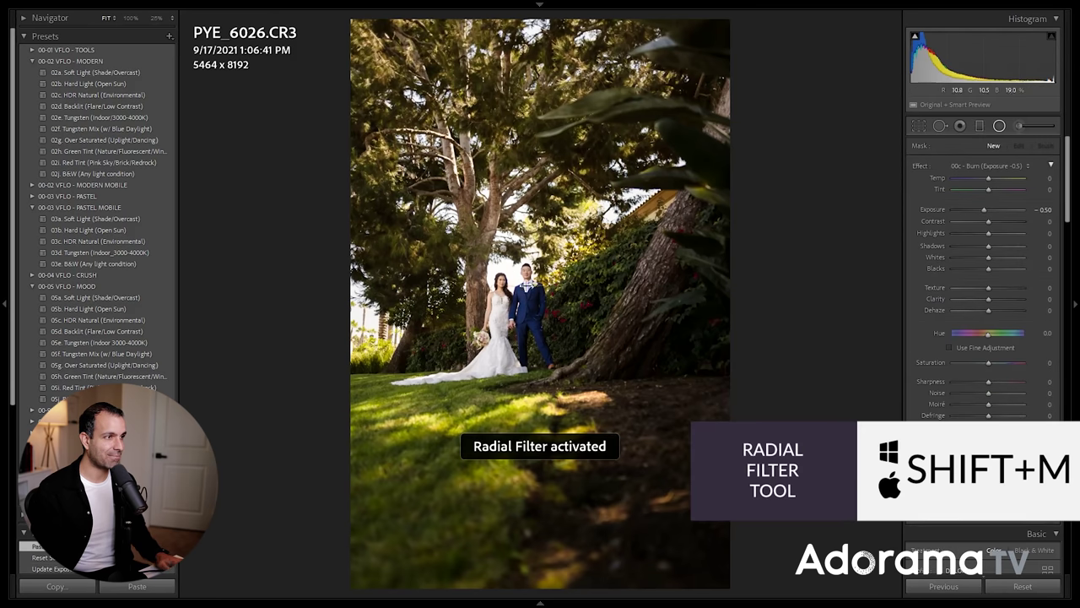
pyautogui.keyDown('ctrl'); pyautogui.doubleClick(518, 278); pyautogui.keyUp('ctrl')
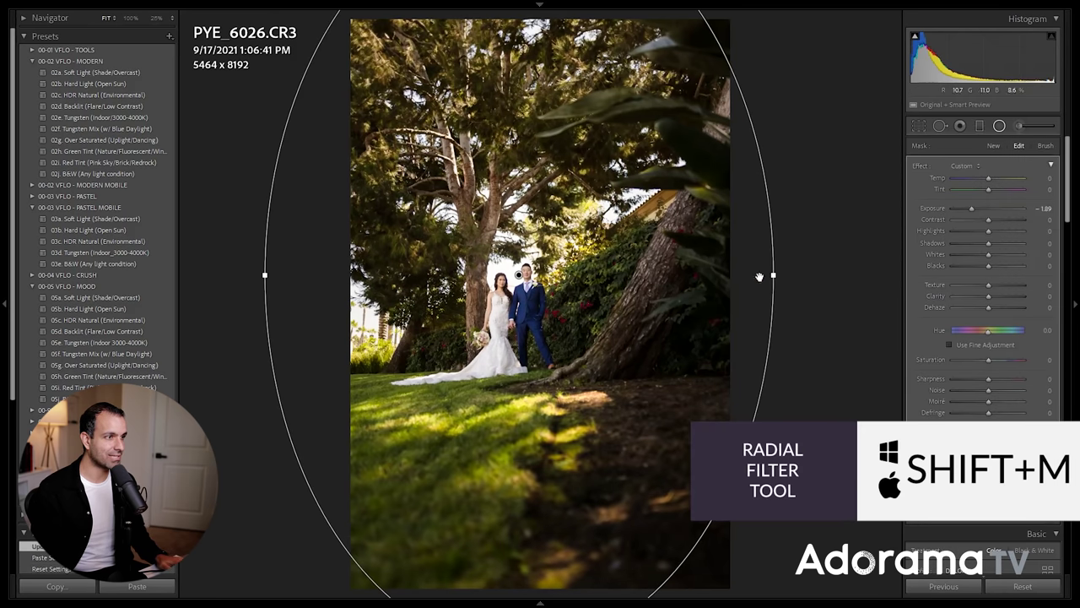
pyautogui.moveTo(775, 279); pyautogui.dragTo(663, 279)
pyautogui.press('d')
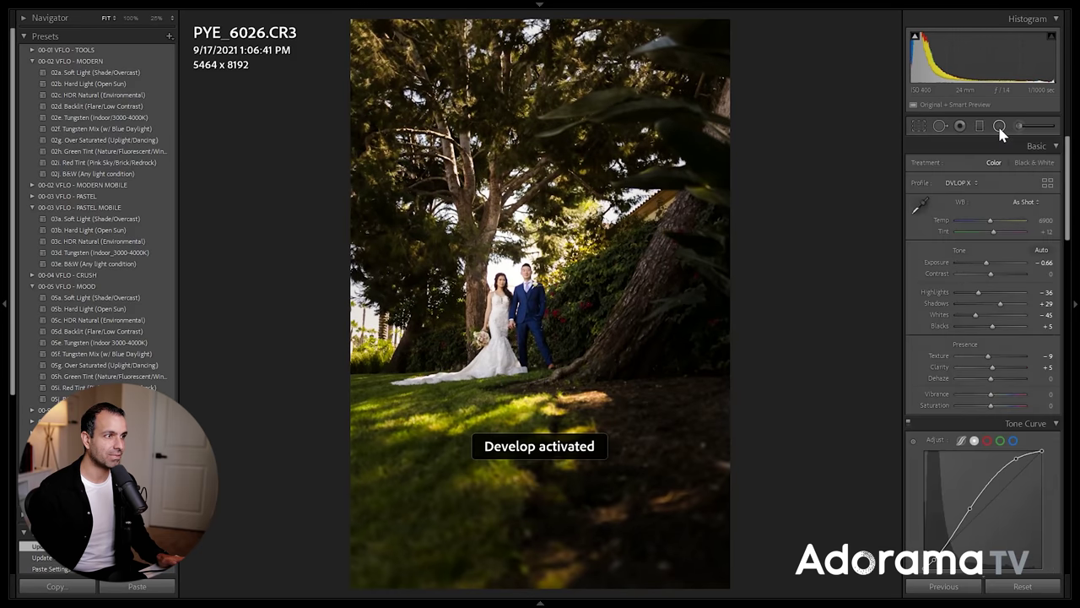
# Step: Compare the before and after versions of PYE_6026 in full screen
pyautogui.press('\\')
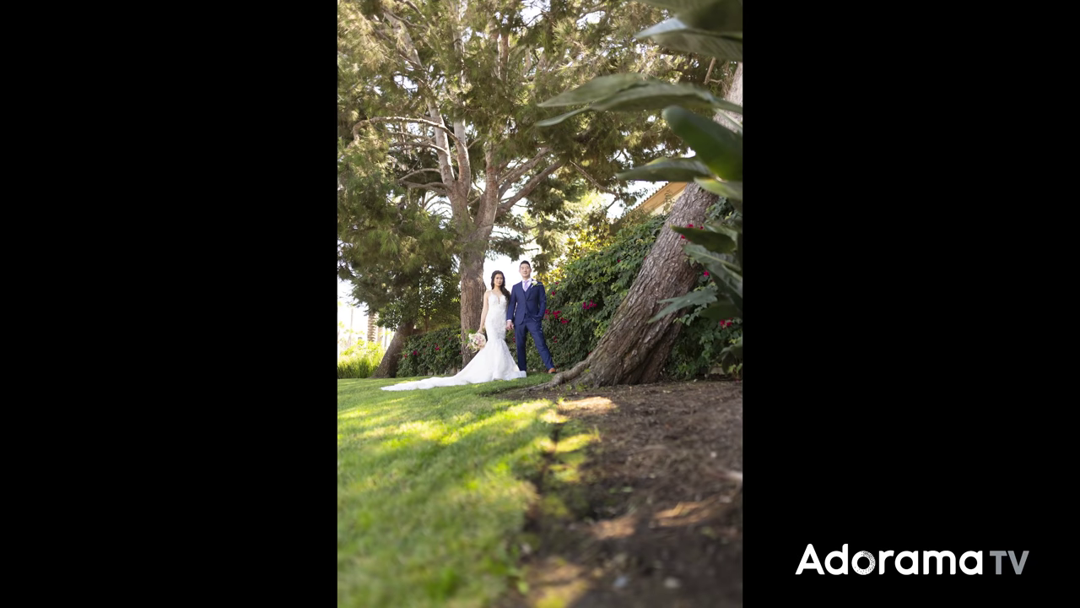
pyautogui.press('\\')
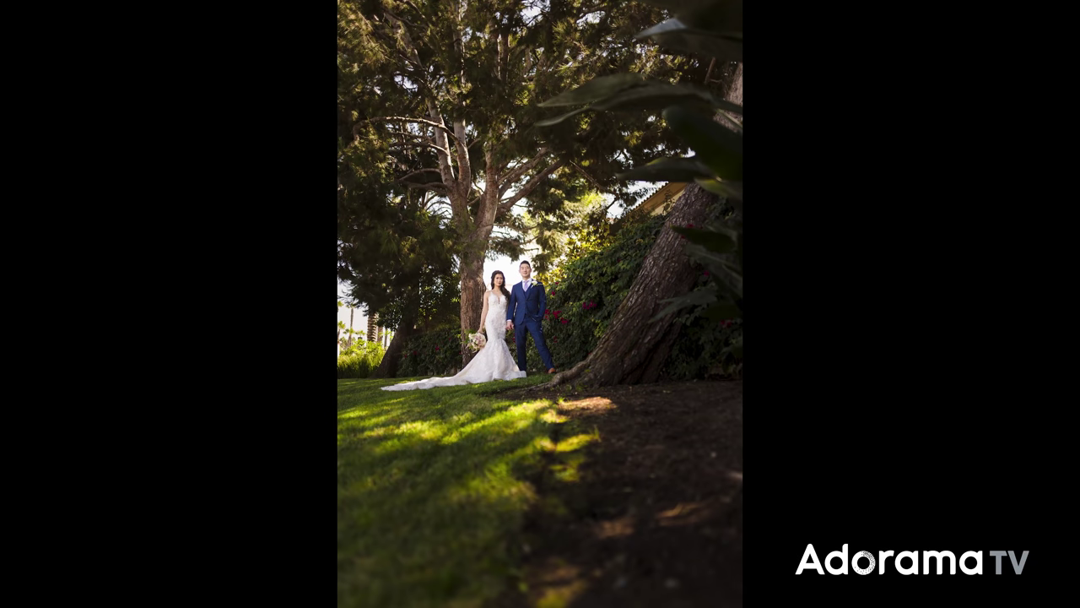
pyautogui.press('f')
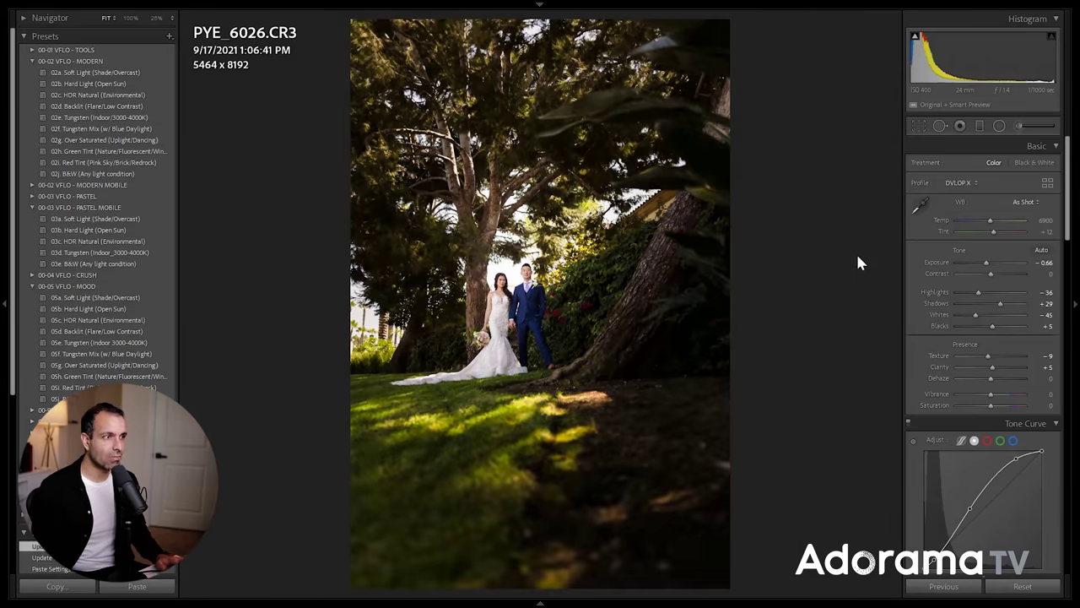
# Step: Look over the wedding photos in the grid and view the unedited PYE_6008 enlarged
pyautogui.press('g')
pyautogui.click(474, 115)
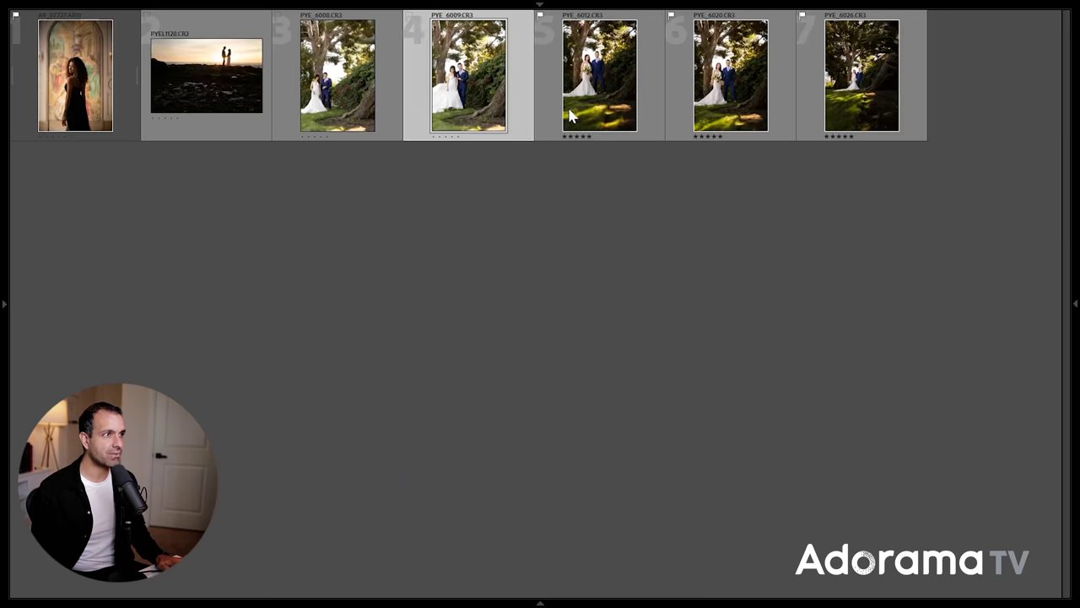
pyautogui.press('d')
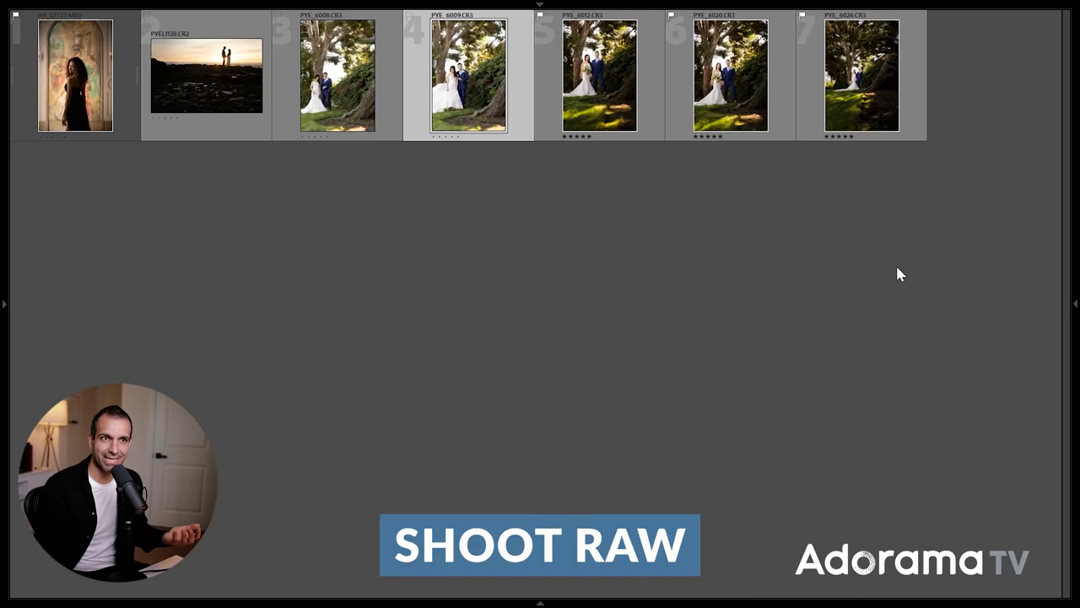
pyautogui.click(605, 98)
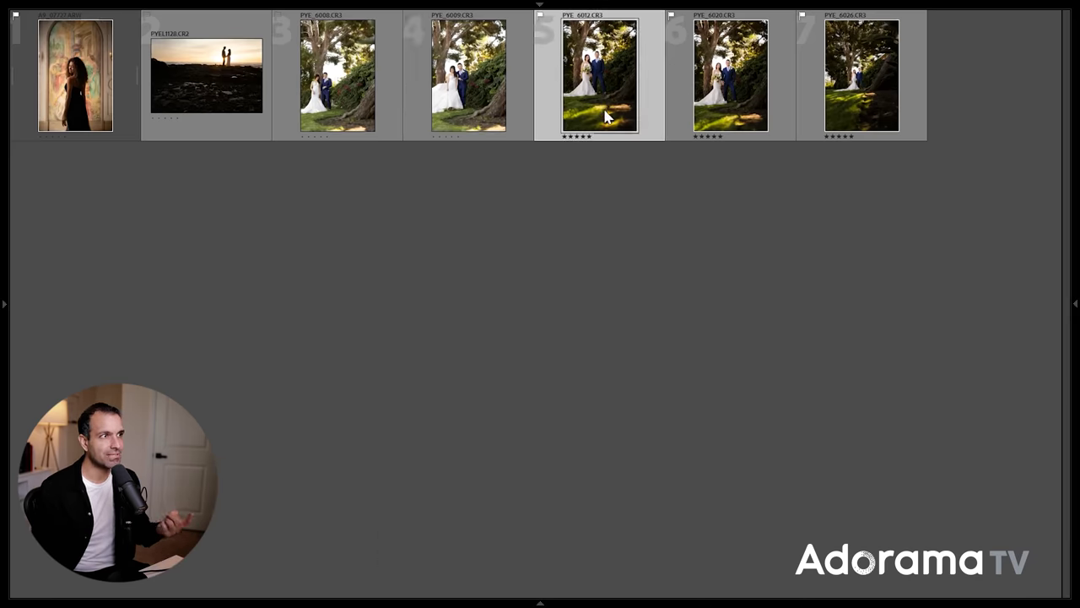
pyautogui.doubleClick(341, 111)
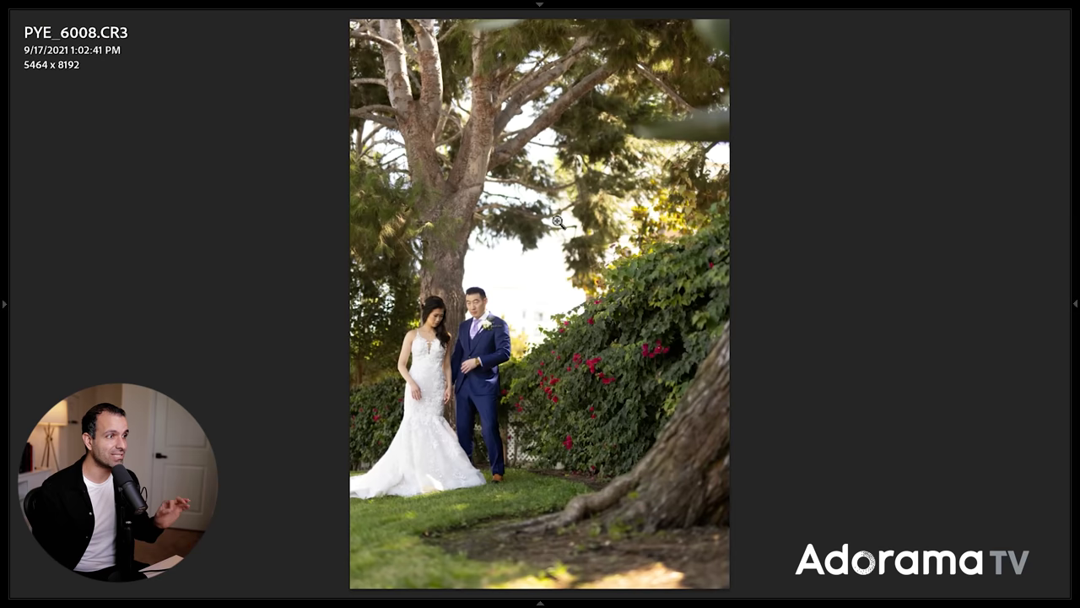
pyautogui.press('Tab')
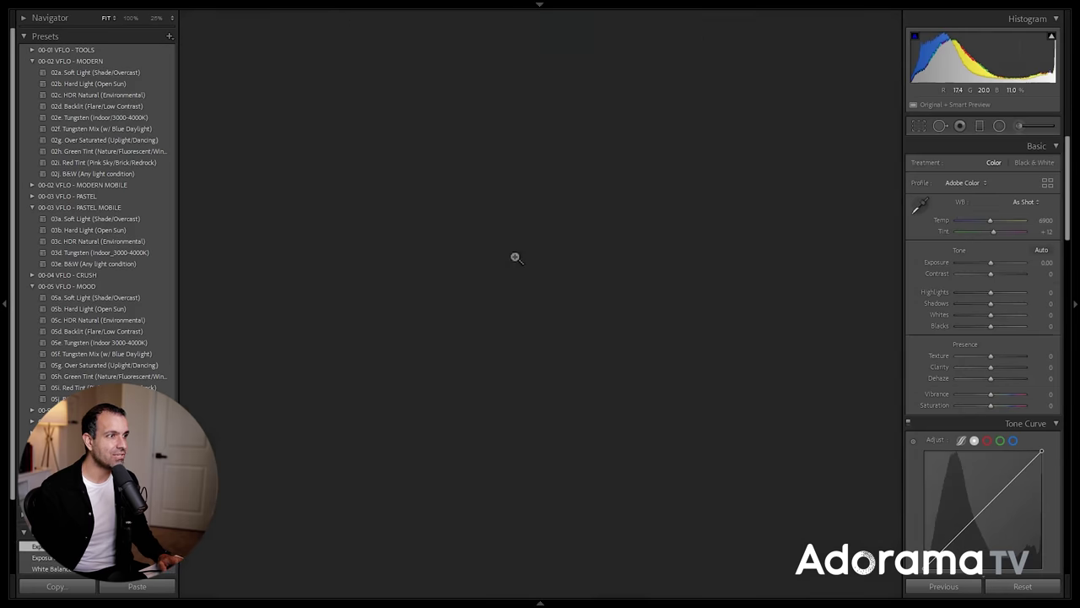
# Step: Apply the edit settings of PYE_6012 to PYE_6008 as the previously selected photo's settings
pyautogui.press('g')
pyautogui.click(589, 83)
pyautogui.click(318, 99)
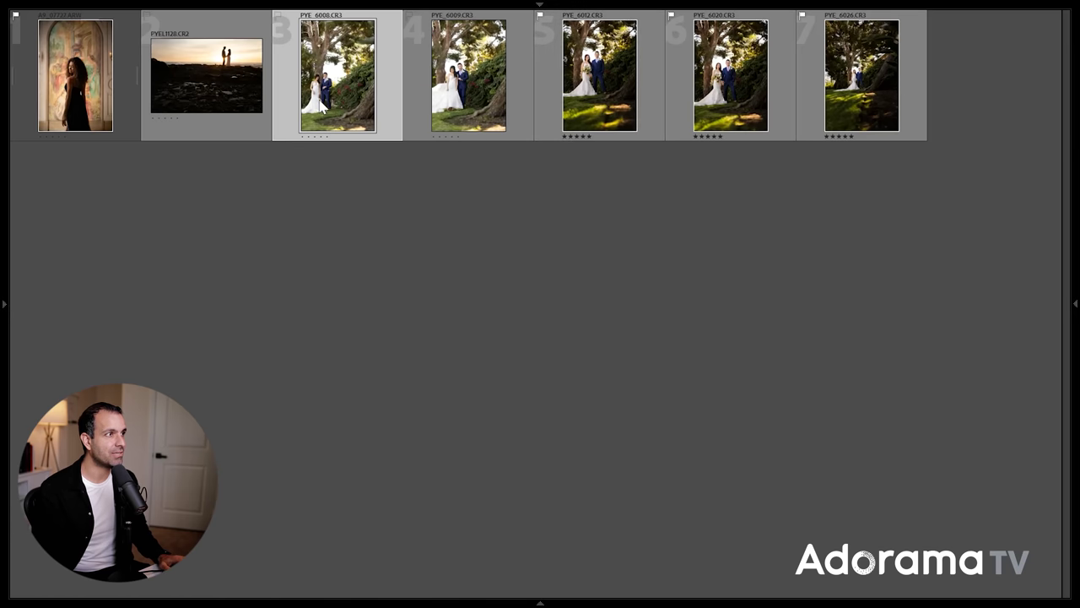
pyautogui.press('d')
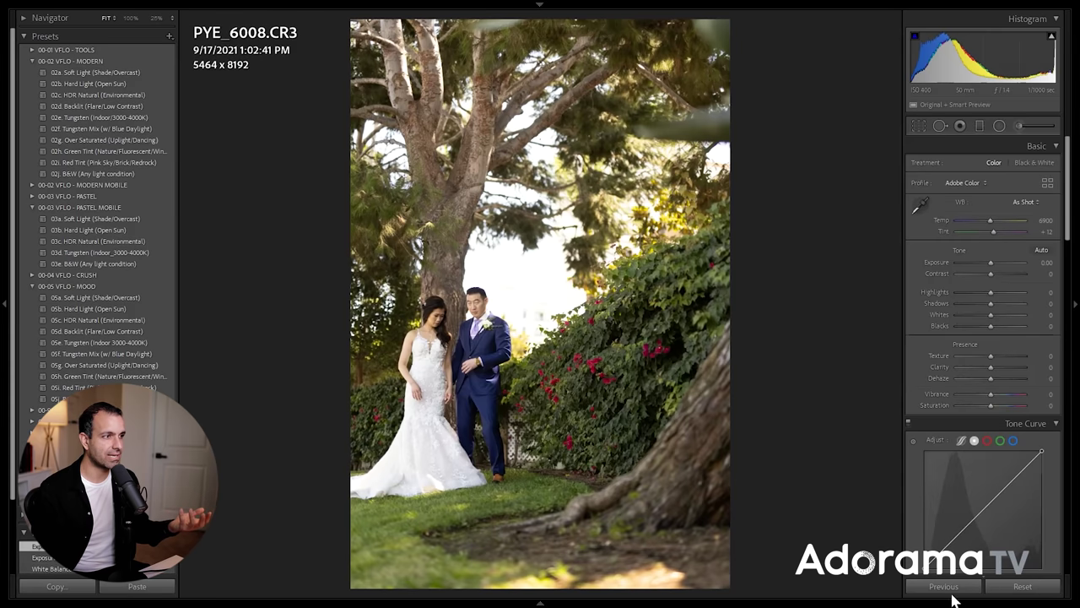
pyautogui.click(932, 585)
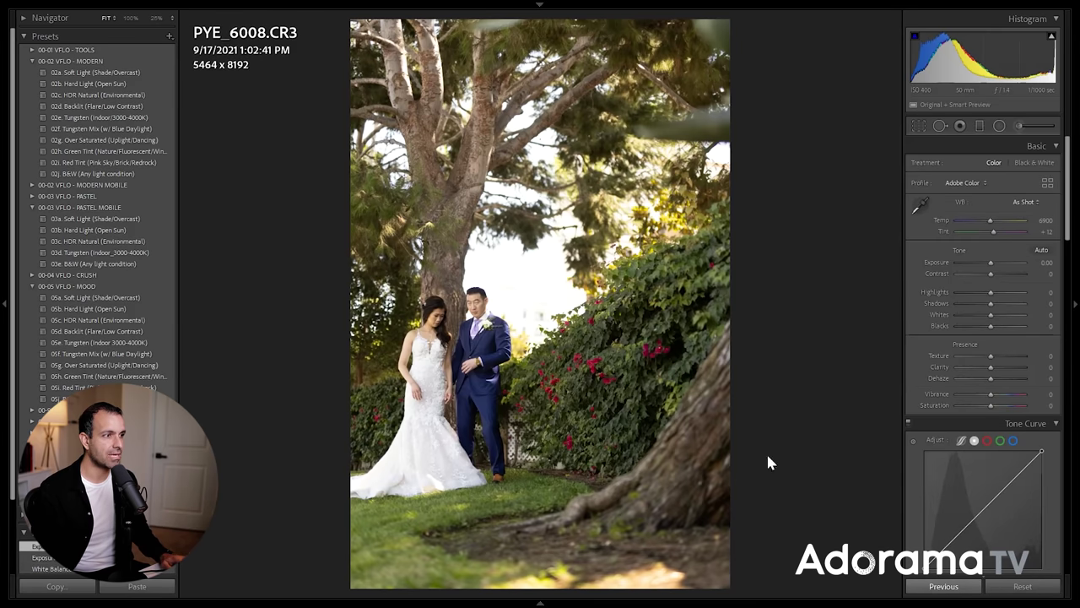
# Step: Centre the radial burn filter on the couple in PYE_6008 and shrink its ellipse to fit closely around them
pyautogui.click(997, 126)
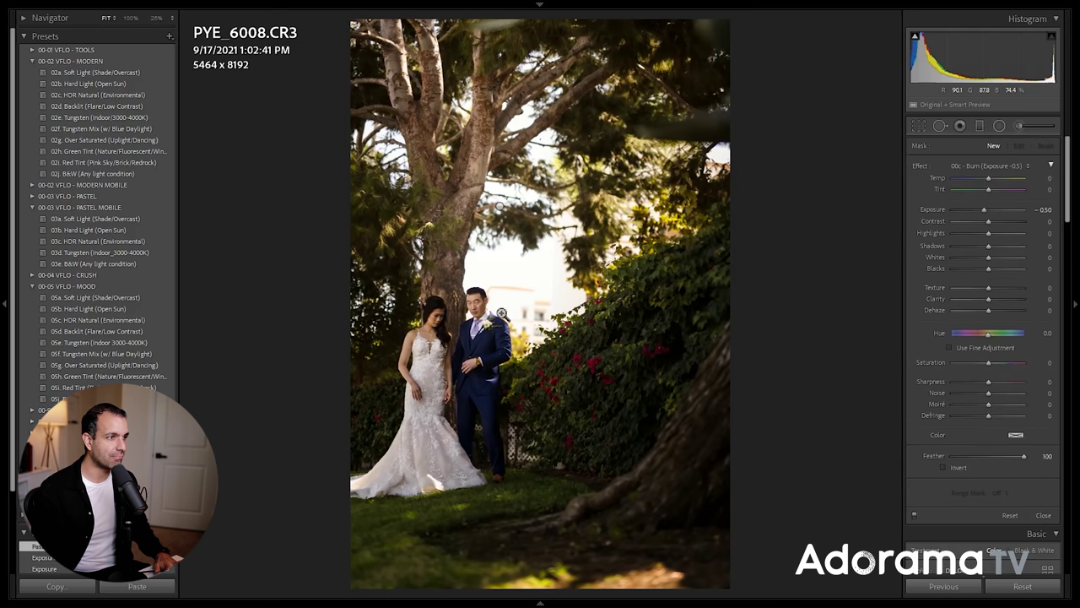
pyautogui.hotkey('shift', 'm')
pyautogui.hotkey('shift', 'm')
pyautogui.click(499, 205)
pyautogui.moveTo(500, 205); pyautogui.dragTo(460, 316)
pyautogui.moveTo(712, 316); pyautogui.dragTo(579, 322)
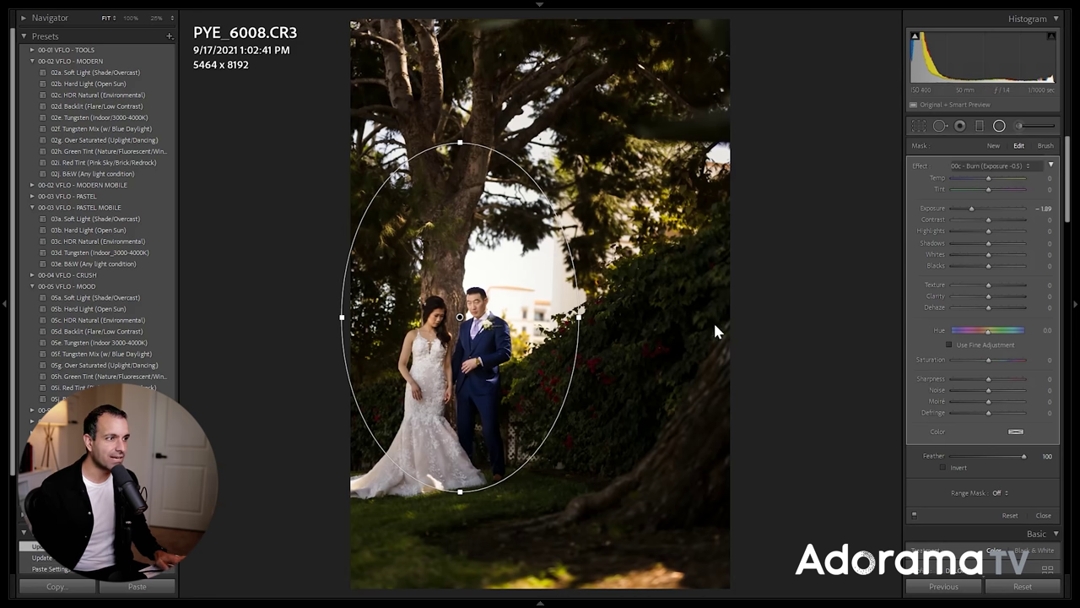
pyautogui.press('d')
# Step: Compare PYE_6008 and PYE_6012 side by side in the survey view
pyautogui.press('g')
pyautogui.keyDown('ctrl'); pyautogui.click(628, 105); pyautogui.keyUp('ctrl')
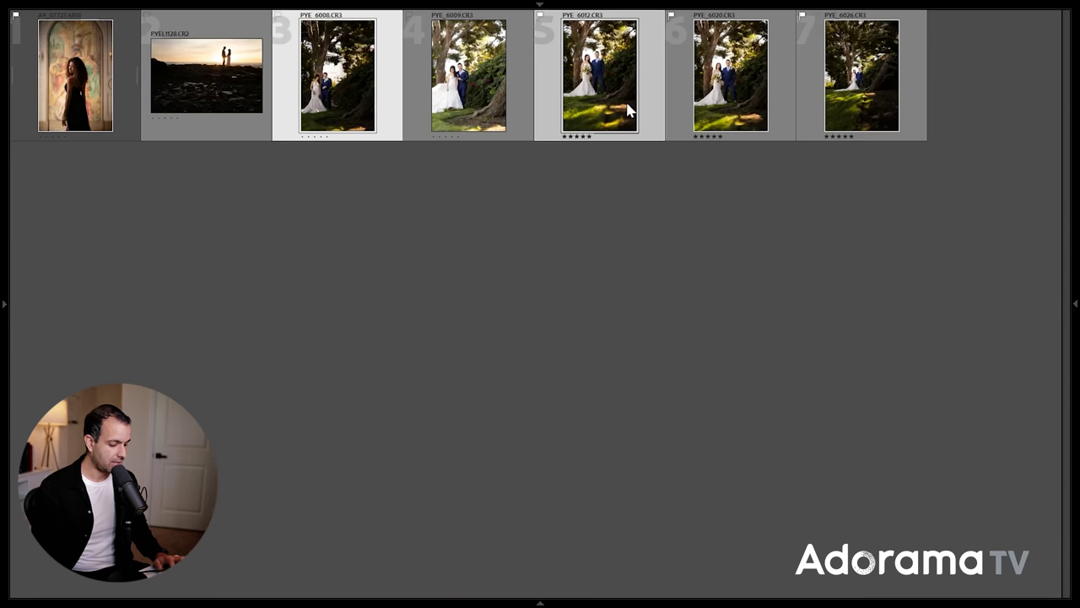
pyautogui.press('n')
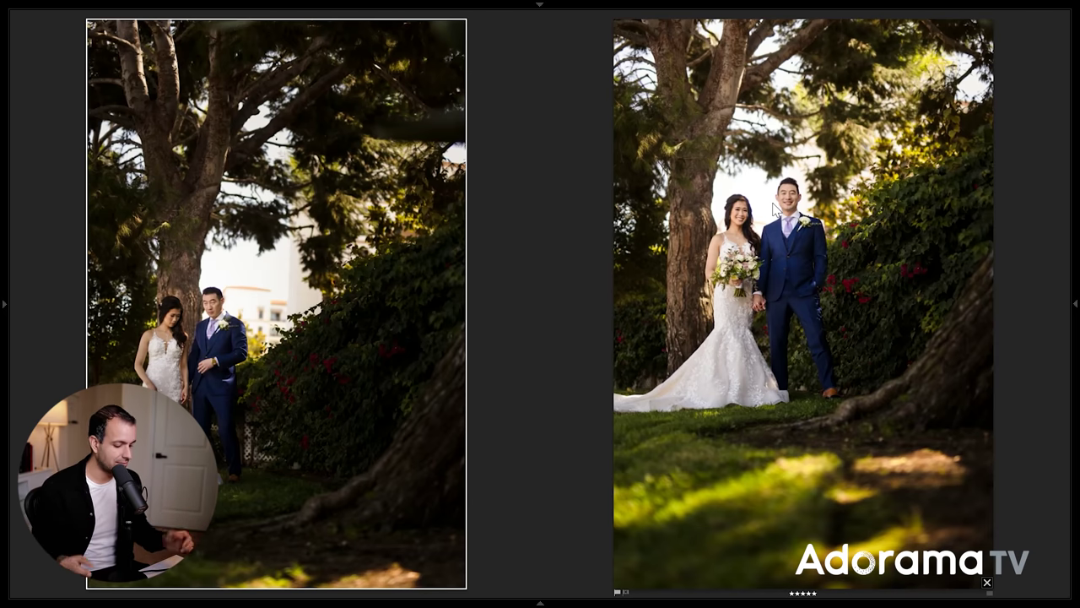
pyautogui.press('g')
# Step: Open the beach sunset photo PYEL1128 for editing and straighten its horizon with a slight crop rotation
pyautogui.click(171, 63)
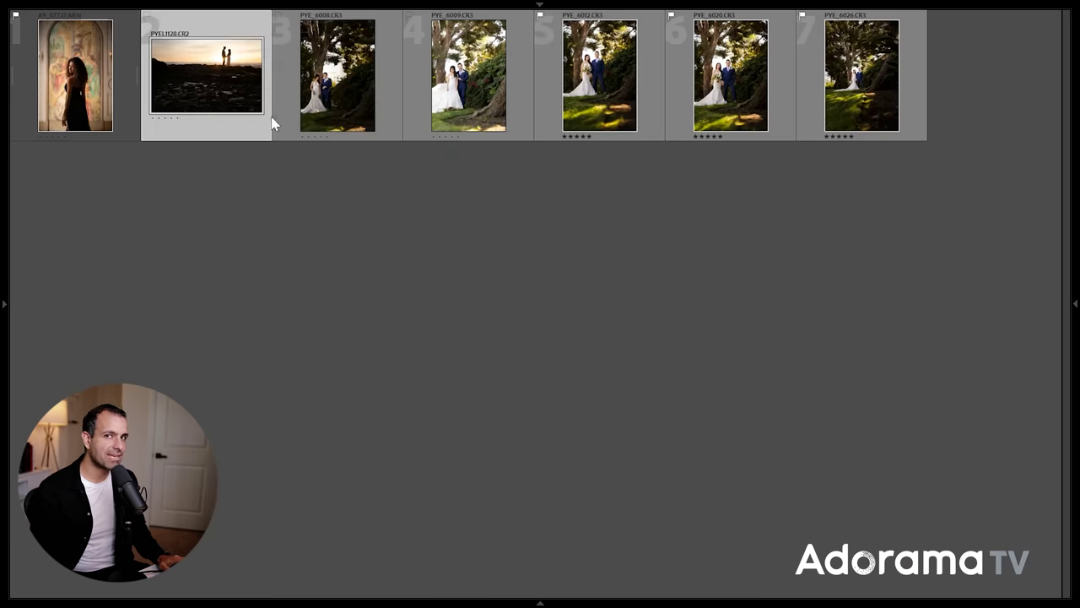
pyautogui.press('d')
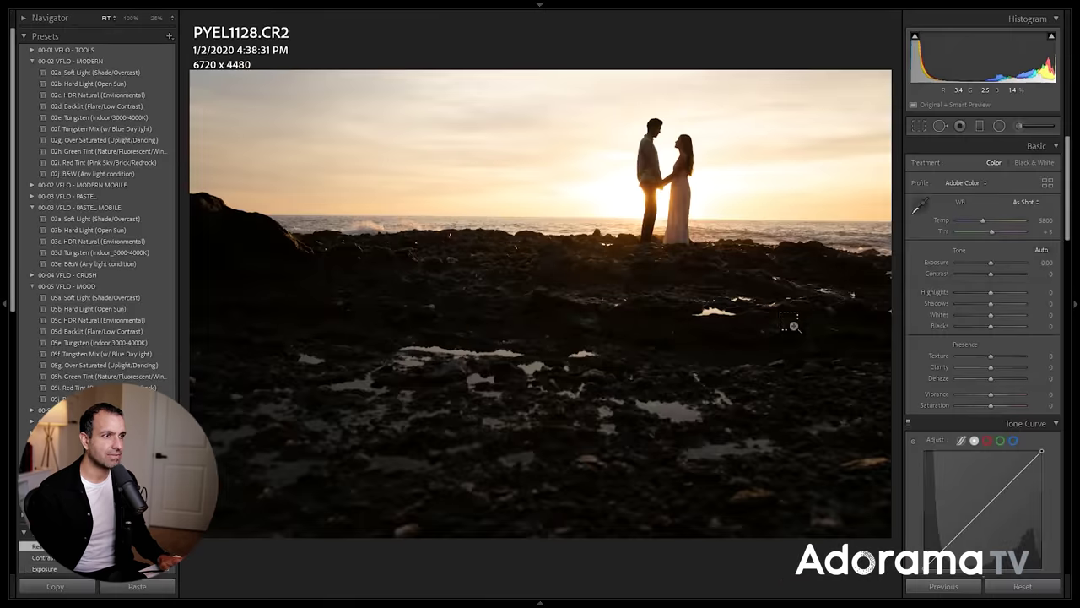
pyautogui.press('r')
pyautogui.moveTo(895, 179); pyautogui.dragTo(895, 176)
pyautogui.press('r')
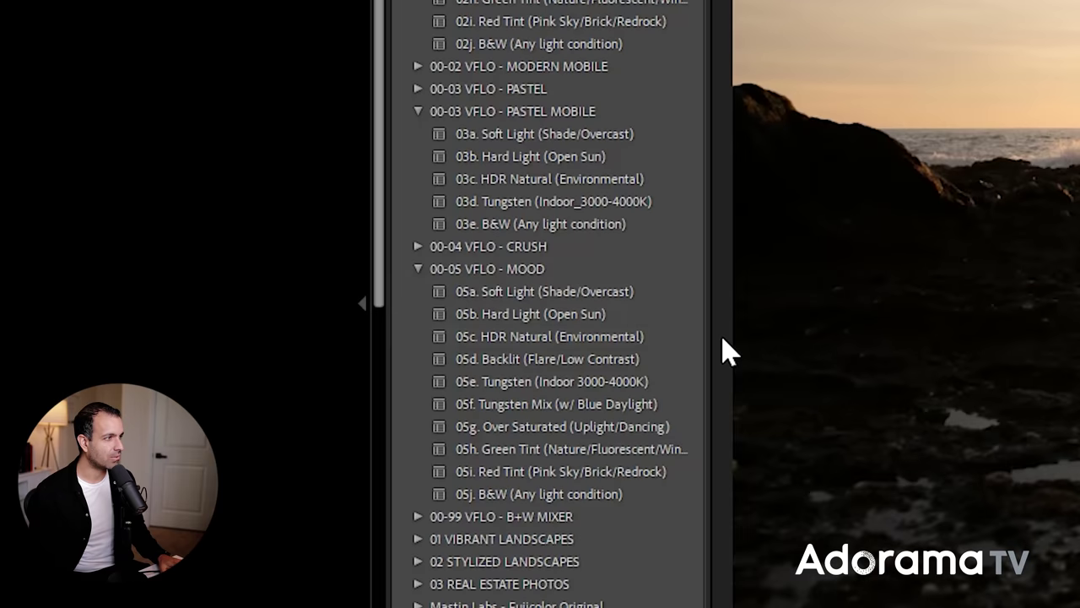
# Step: Apply the 05c. HDR Natural (Environmental) mood preset, then set exposure to +0.67 and contrast to +100
pyautogui.click(594, 344)
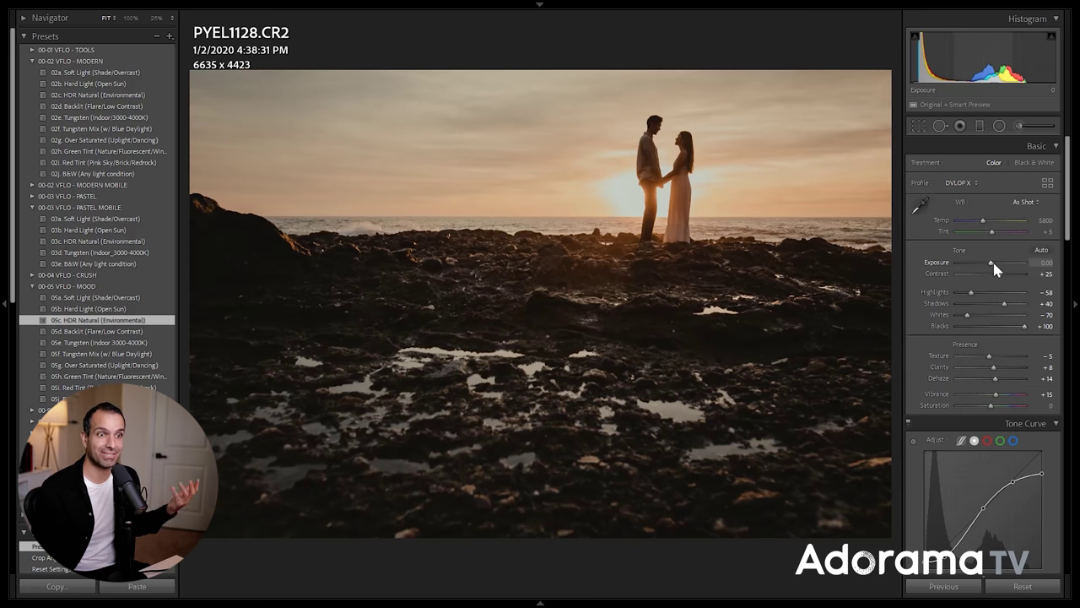
pyautogui.moveTo(992, 262); pyautogui.dragTo(1032, 274)
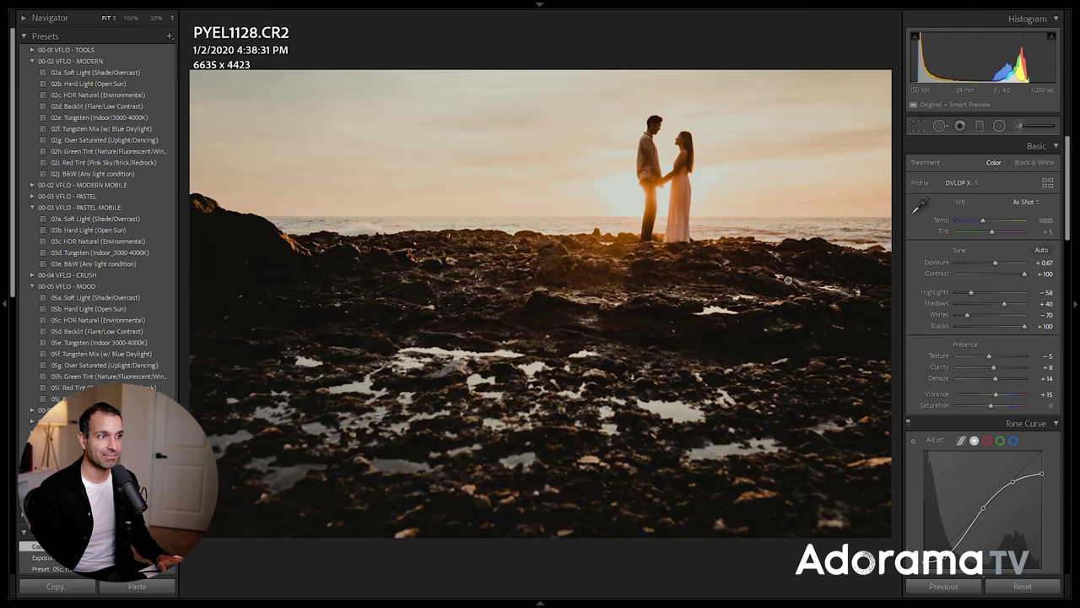
# Step: Add a large radial burn filter centred on the beach couple and set its exposure to -0.74
pyautogui.click(999, 128)
pyautogui.moveTo(665, 165); pyautogui.dragTo(1040, 363)
pyautogui.moveTo(984, 208); pyautogui.dragTo(984, 231)
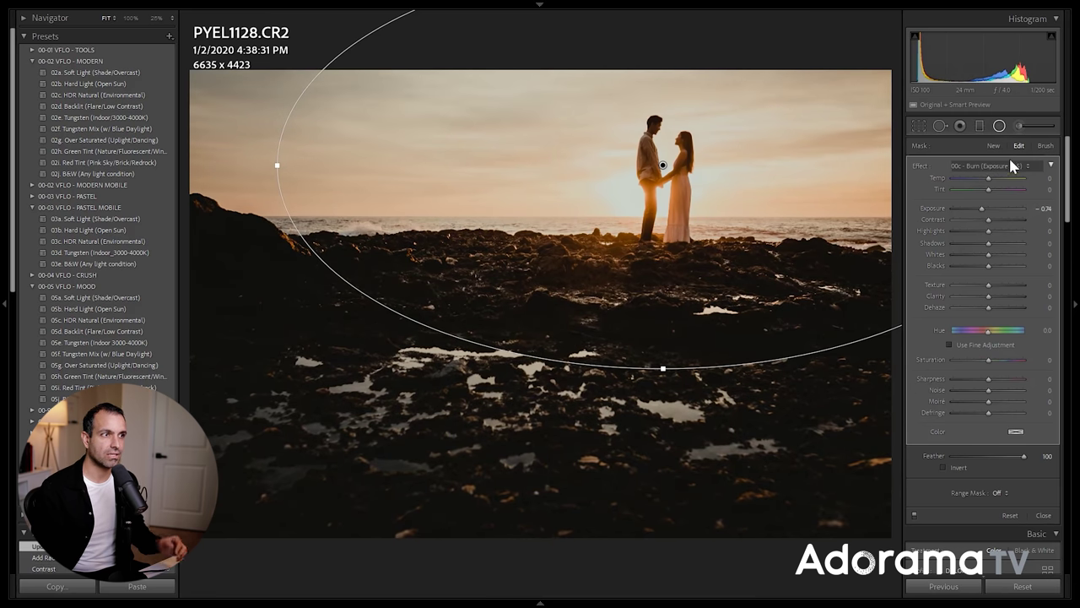
# Step: Open the portrait A9_07727 of the woman in the black dress for editing and apply the 05a. Soft Light (Shade/Overcast) mood preset
pyautogui.press('d')
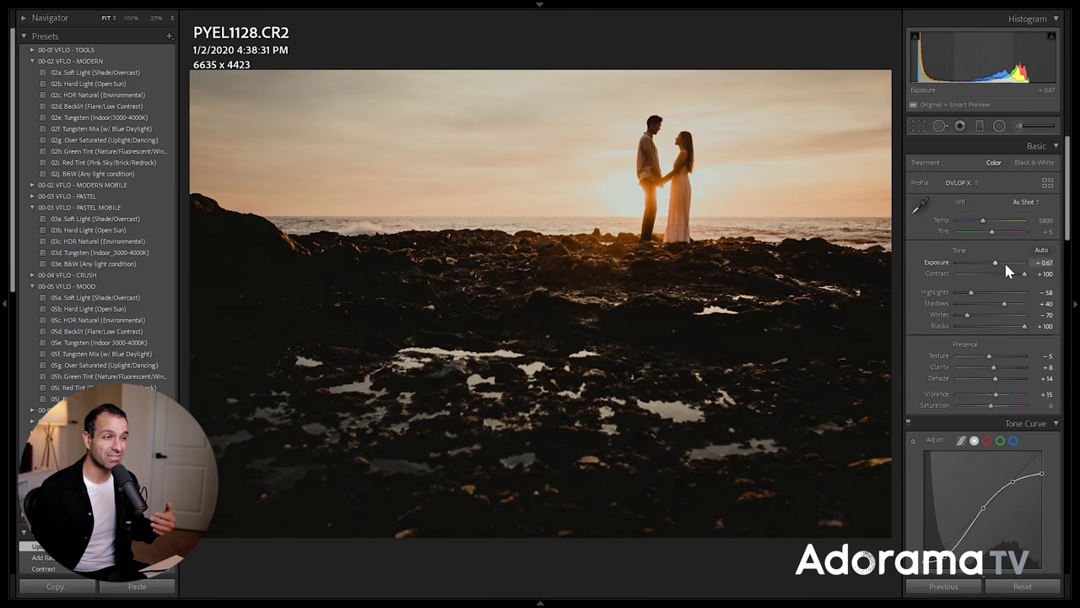
pyautogui.press('g')
pyautogui.doubleClick(106, 54)
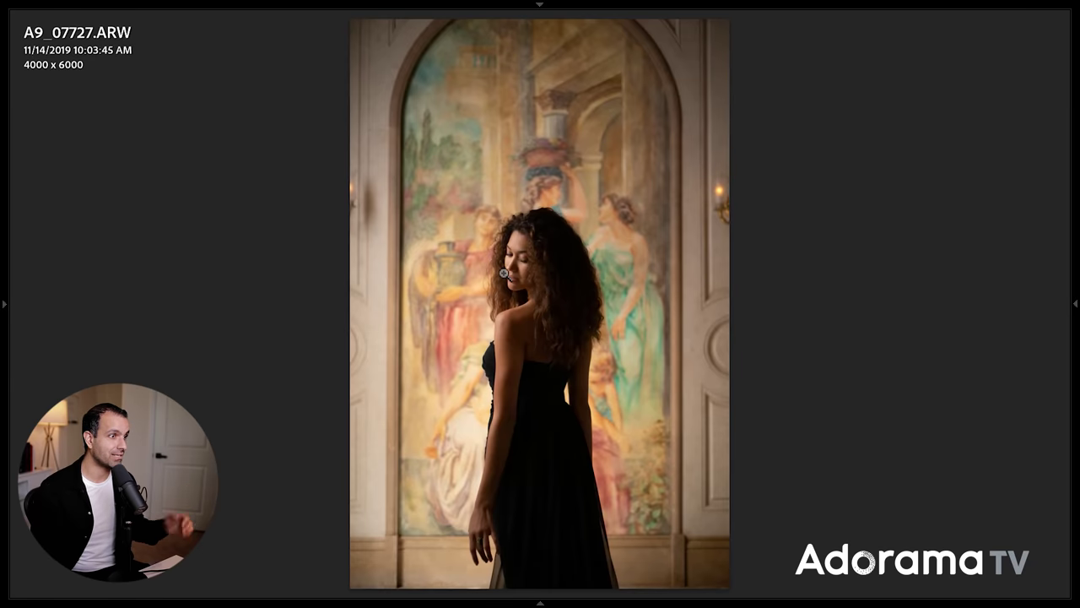
pyautogui.press('d')
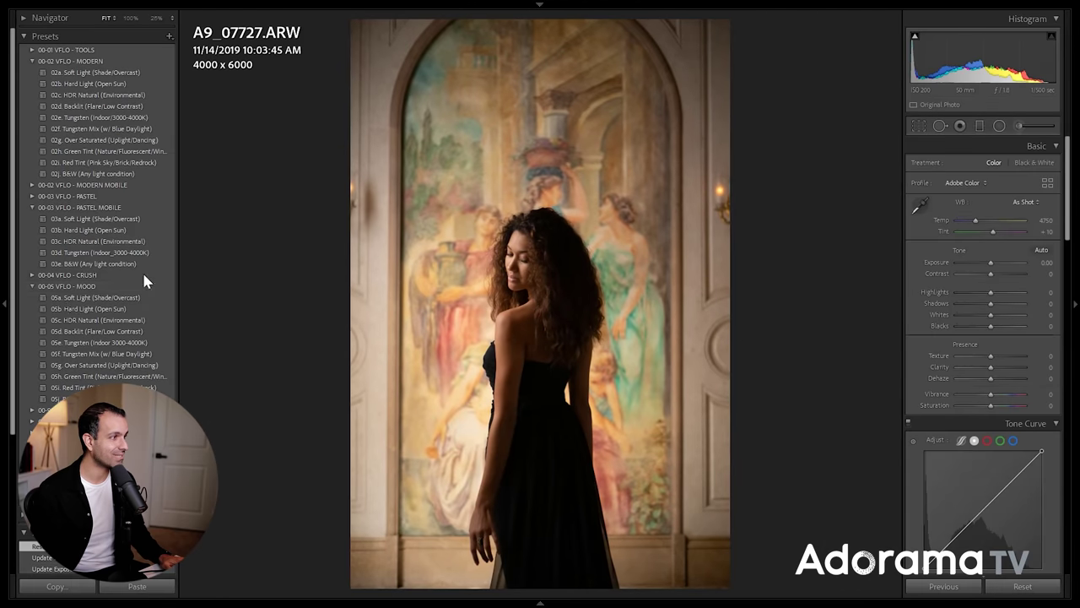
pyautogui.click(71, 298)
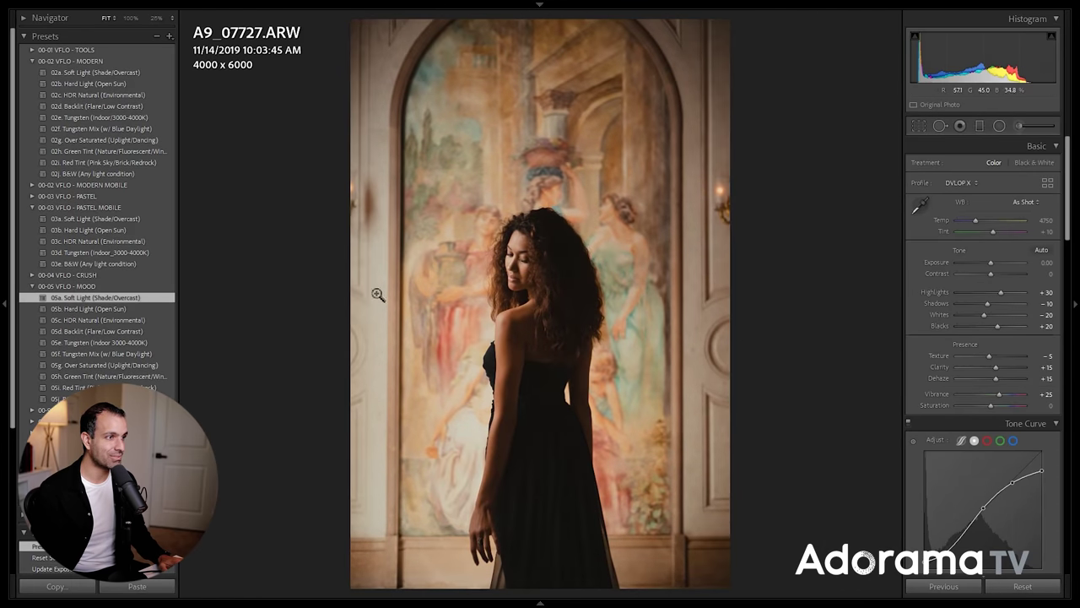
# Step: Straighten the portrait to an angle of 0.22 and crop it slightly tighter around the woman, to 3785 x 5677
pyautogui.press('r')
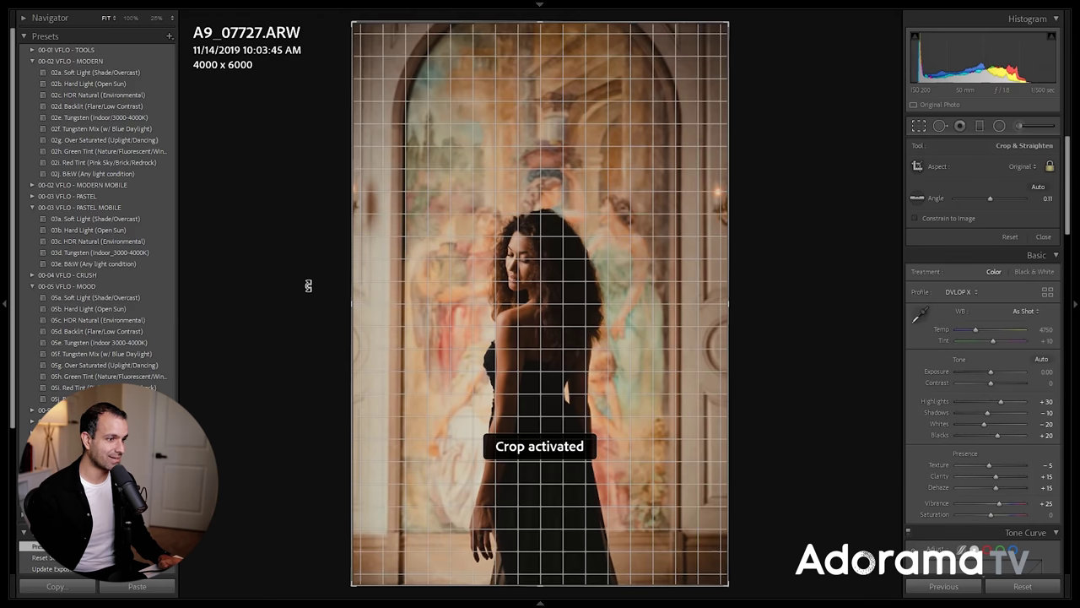
pyautogui.moveTo(308, 285); pyautogui.dragTo(308, 285)
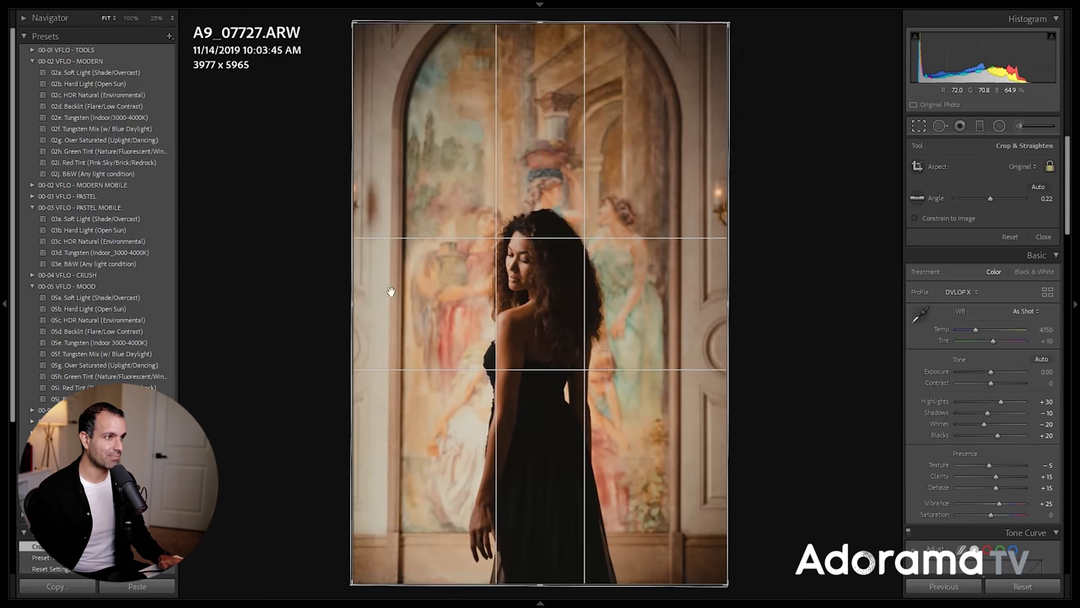
pyautogui.press('r')
pyautogui.press('r')
pyautogui.moveTo(546, 28); pyautogui.dragTo(552, 53)
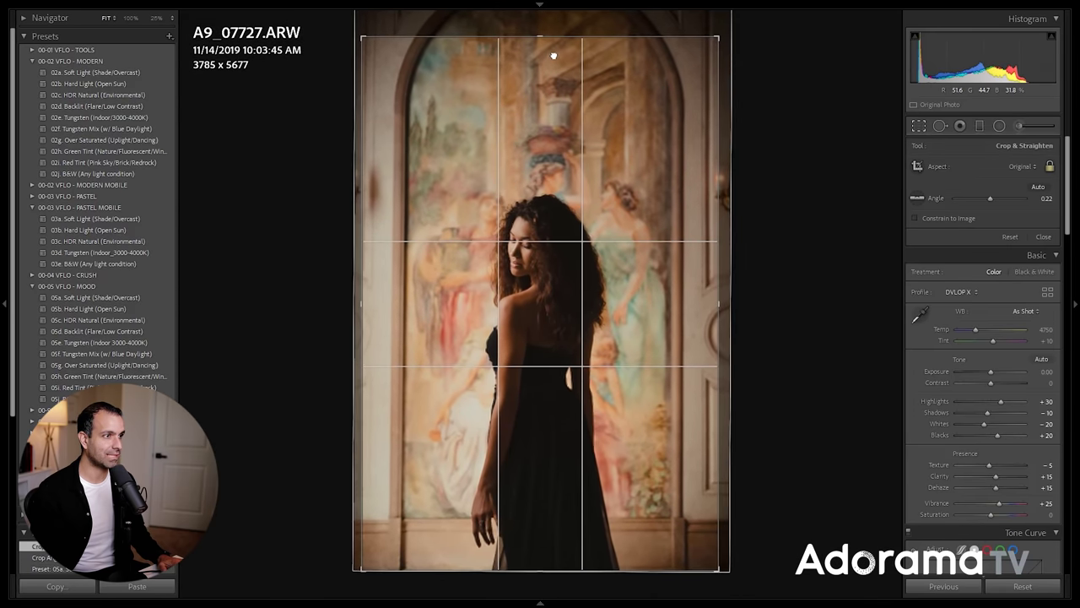
pyautogui.press('r')
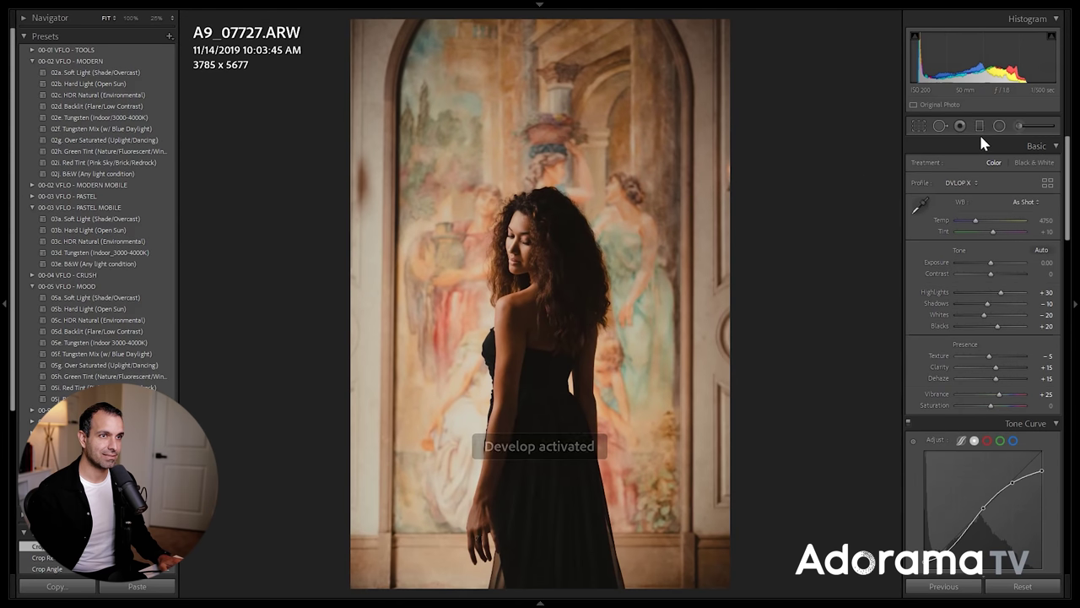
# Step: Try a large radial burn filter centred on the woman's face, with exposure set to -1.25
pyautogui.click(1000, 125)
pyautogui.moveTo(526, 241); pyautogui.dragTo(755, 461)
pyautogui.moveTo(984, 209); pyautogui.dragTo(975, 209)
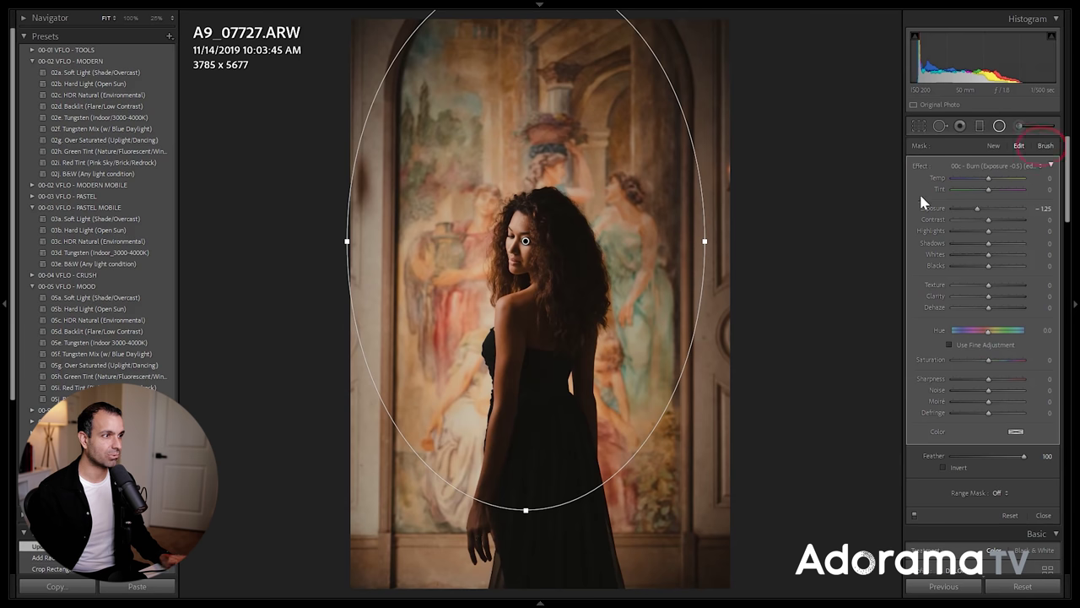
# Step: Try brushing the radial filter's mask down the woman's body, undo the stroke and delete the radial filter
pyautogui.hotkey('shift', 't')
pyautogui.scroll(-3, 536, 368)
pyautogui.moveTo(537, 358)
pyautogui.mouseDown()
pyautogui.moveTo(533, 452)
pyautogui.moveTo(510, 547)
pyautogui.moveTo(507, 527)
pyautogui.moveTo(515, 480)
pyautogui.moveTo(547, 600)
pyautogui.moveTo(529, 455)
pyautogui.moveTo(552, 454)
pyautogui.moveTo(558, 577)
pyautogui.moveTo(542, 347)
pyautogui.moveTo(538, 431)
pyautogui.moveTo(533, 383)
pyautogui.moveTo(545, 598)
pyautogui.mouseUp()
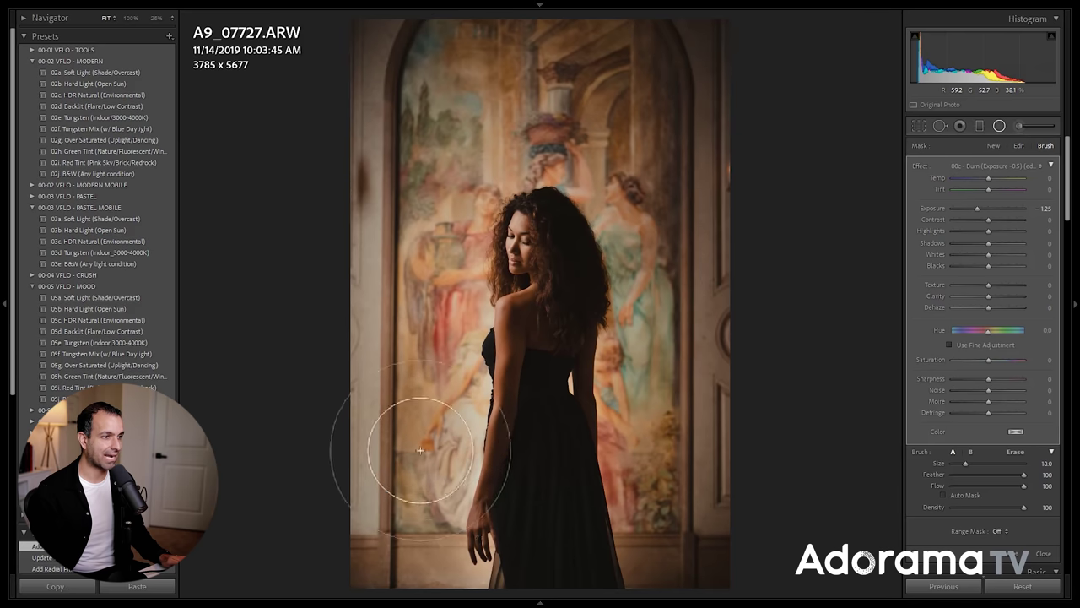
pyautogui.hotkey('ctrl', 'z')
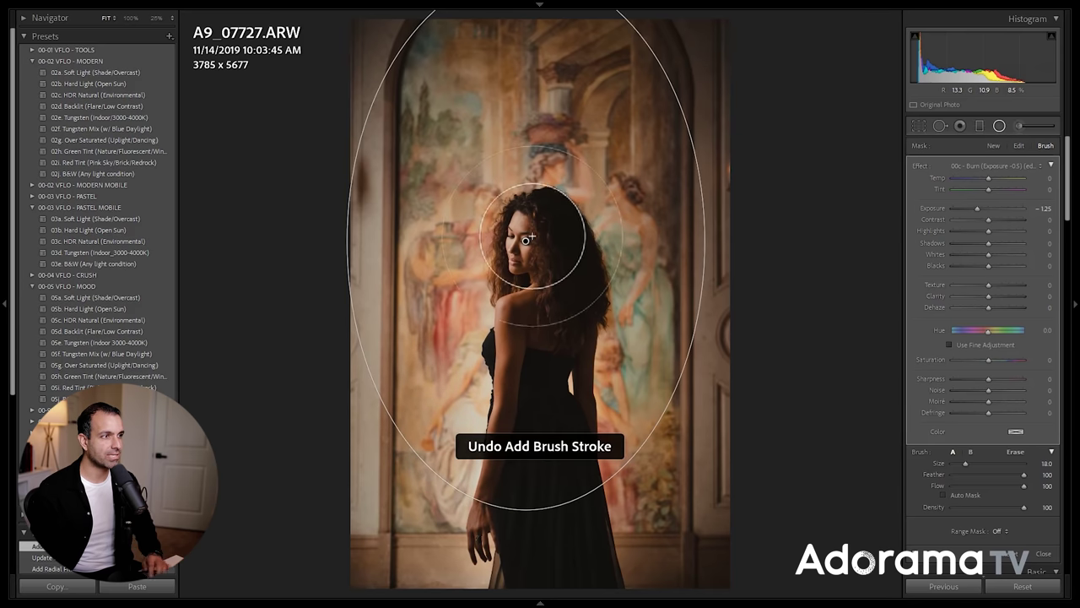
pyautogui.press('Delete')
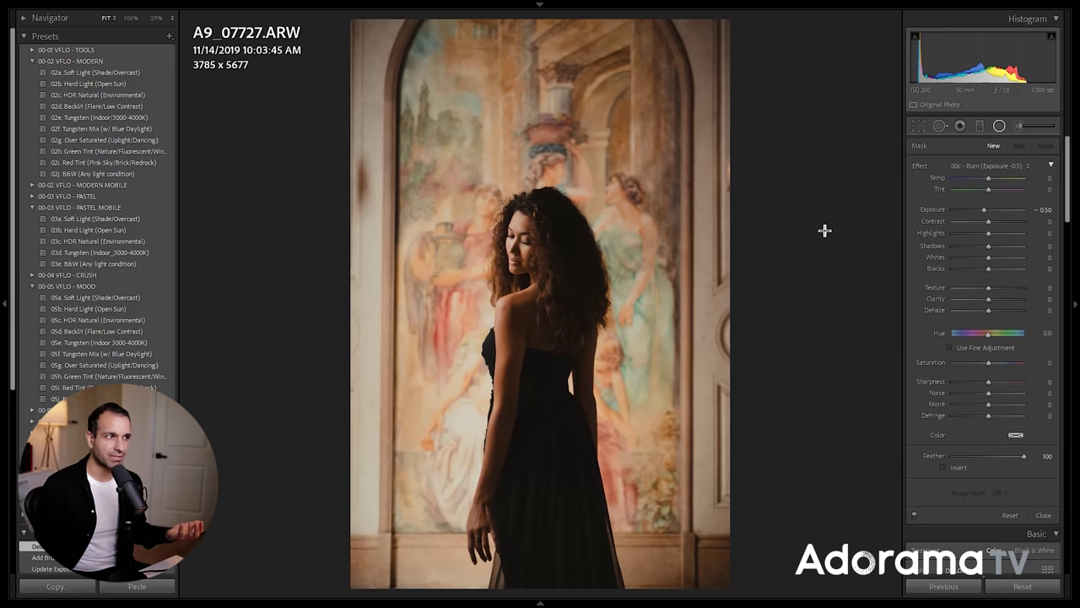
# Step: Close the radial filter and lower the whole portrait's exposure to -0.66
pyautogui.click(1001, 126)
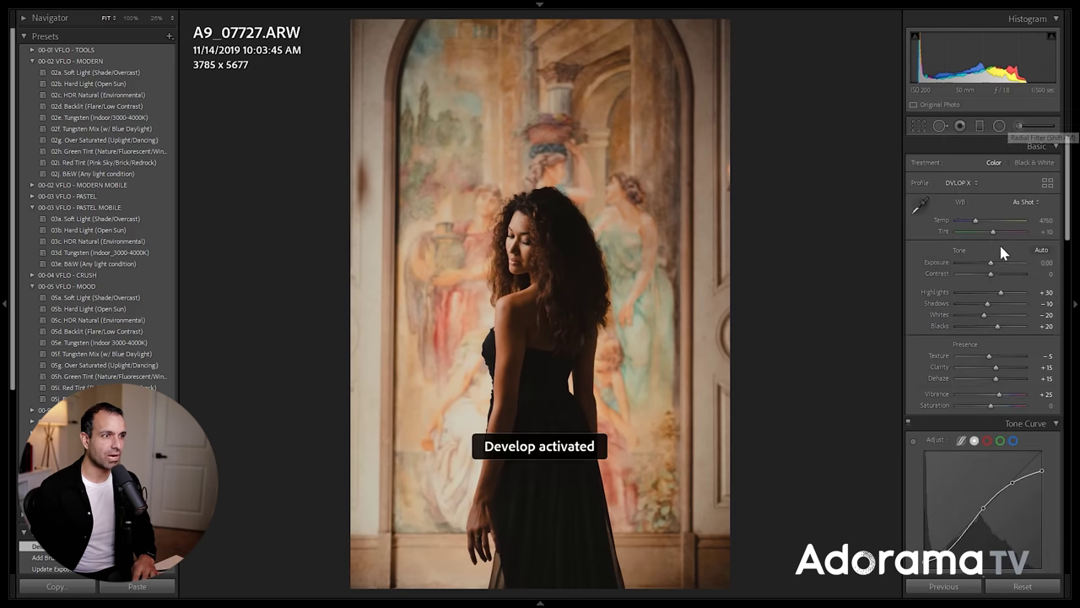
pyautogui.hotkey('shift', 'Down')
pyautogui.hotkey('shift', 'Down')
pyautogui.hotkey('shift', 'Down')
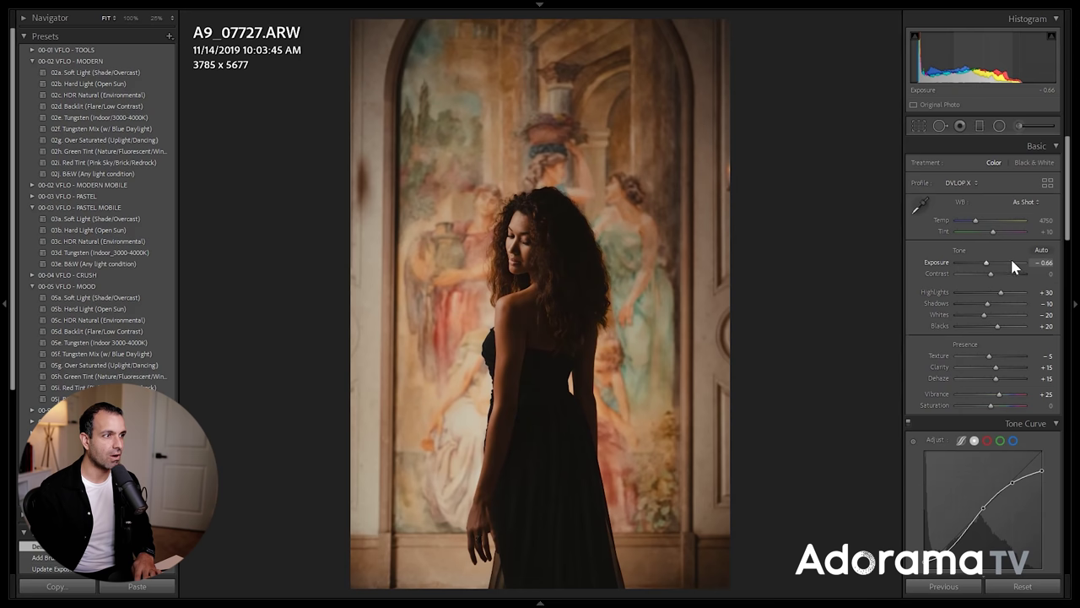
# Step: Paint the 20b - Dodge: Highlights adjustment brush at size 7 over the woman's face and down her body
pyautogui.click(1018, 126)
pyautogui.click(998, 157)
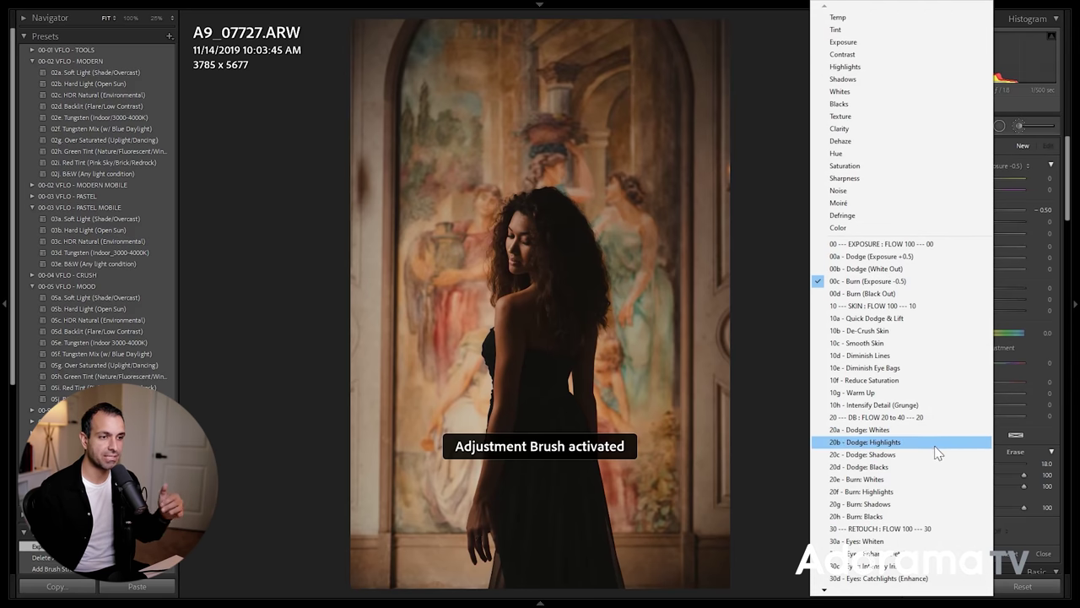
pyautogui.click(910, 443)
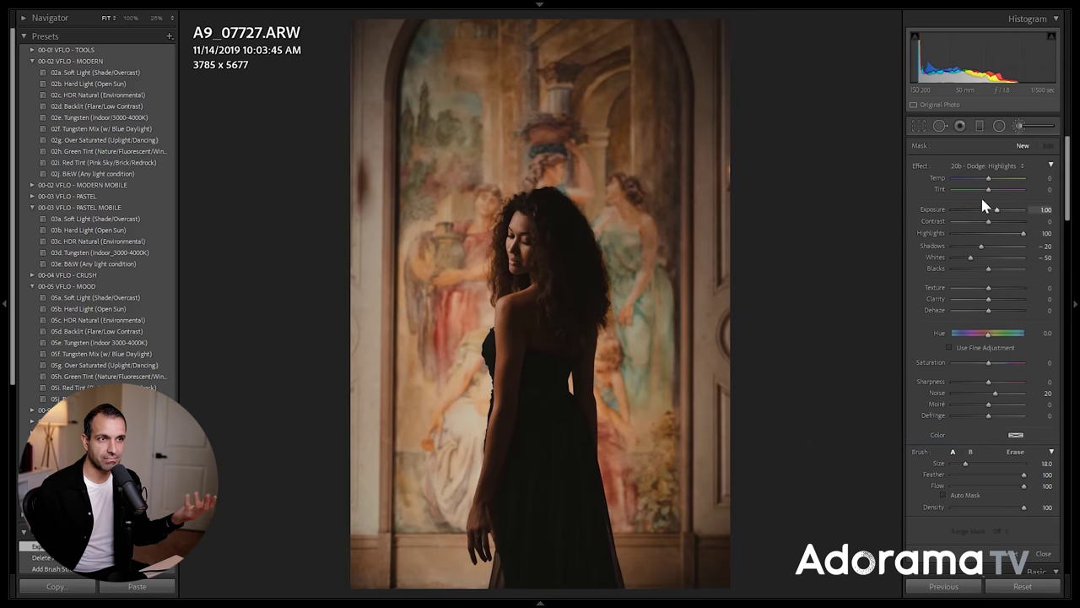
pyautogui.scroll(-3, 550, 261)
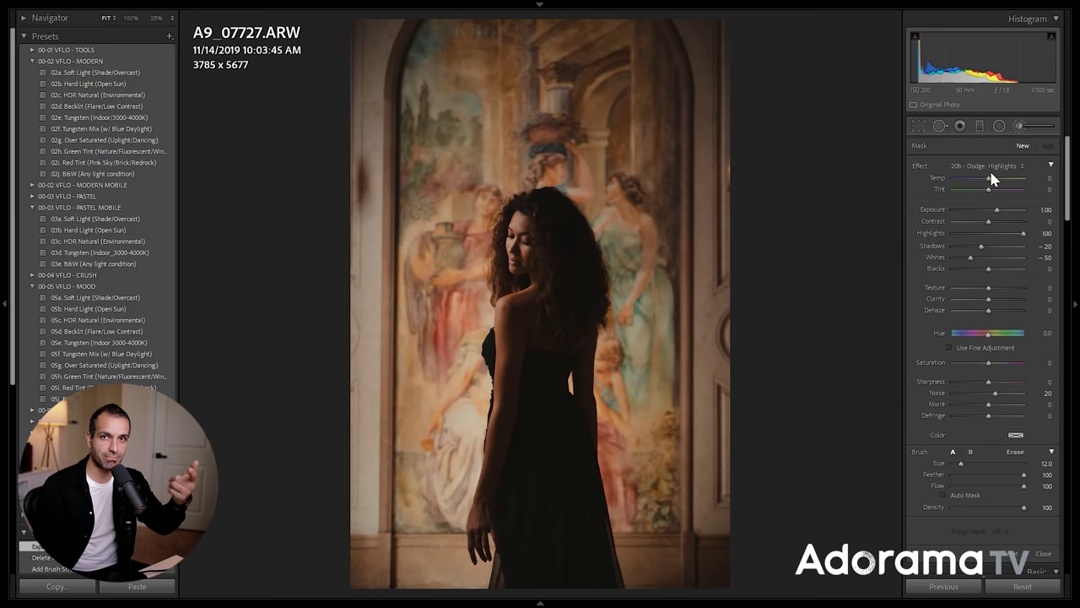
pyautogui.scroll(-3, 507, 223)
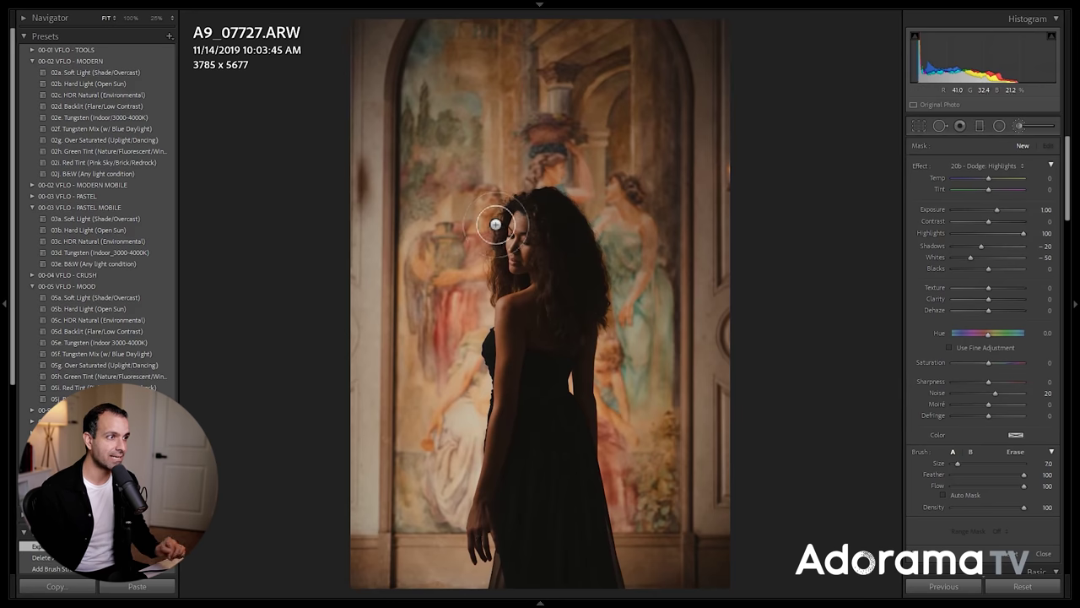
pyautogui.moveTo(520, 230)
pyautogui.mouseDown()
pyautogui.moveTo(527, 267)
pyautogui.moveTo(525, 225)
pyautogui.moveTo(546, 221)
pyautogui.moveTo(573, 275)
pyautogui.moveTo(572, 288)
pyautogui.moveTo(517, 309)
pyautogui.moveTo(509, 365)
pyautogui.moveTo(503, 353)
pyautogui.moveTo(481, 530)
pyautogui.moveTo(504, 560)
pyautogui.mouseUp()
# Step: Extend the dodge over the woman's hair with a size 10 brush and reduce the whole effect to exposure 0.65
pyautogui.scroll(3, 538, 495)
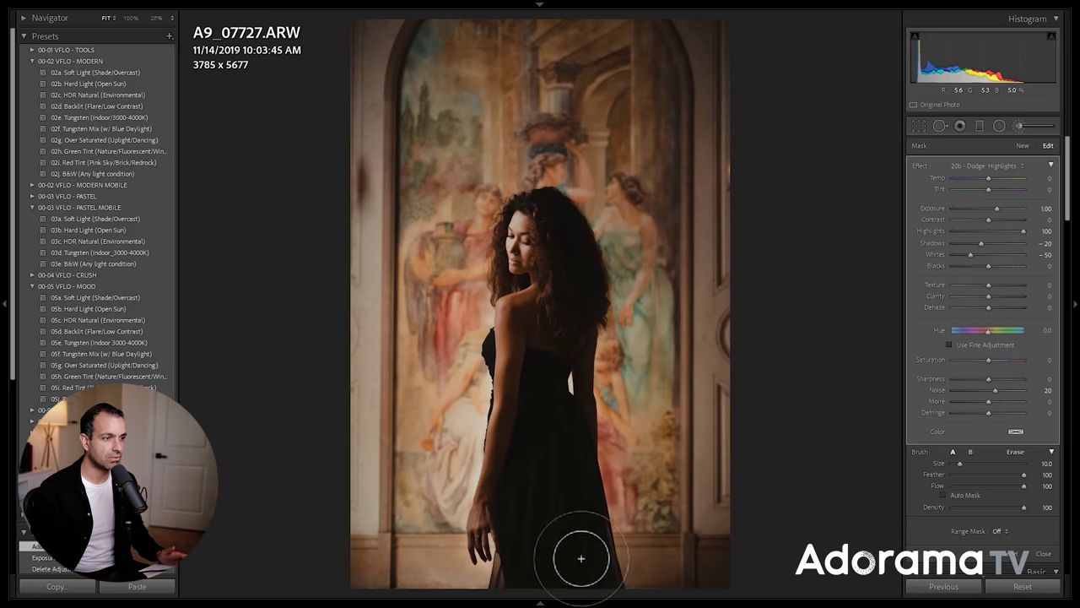
pyautogui.moveTo(554, 238)
pyautogui.mouseDown()
pyautogui.moveTo(607, 271)
pyautogui.moveTo(586, 289)
pyautogui.mouseUp()
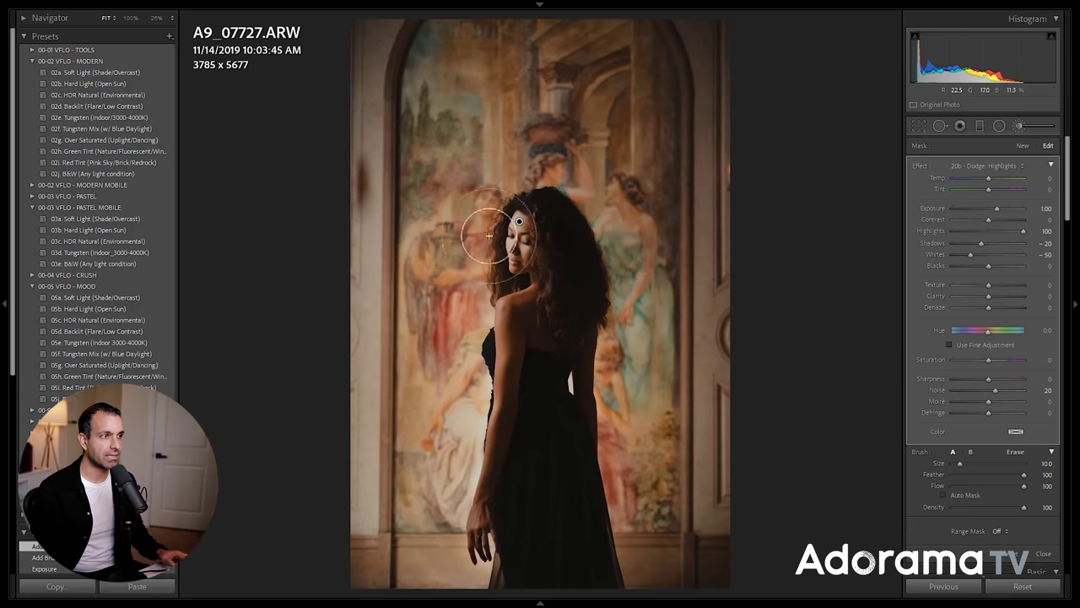
pyautogui.press('alt')
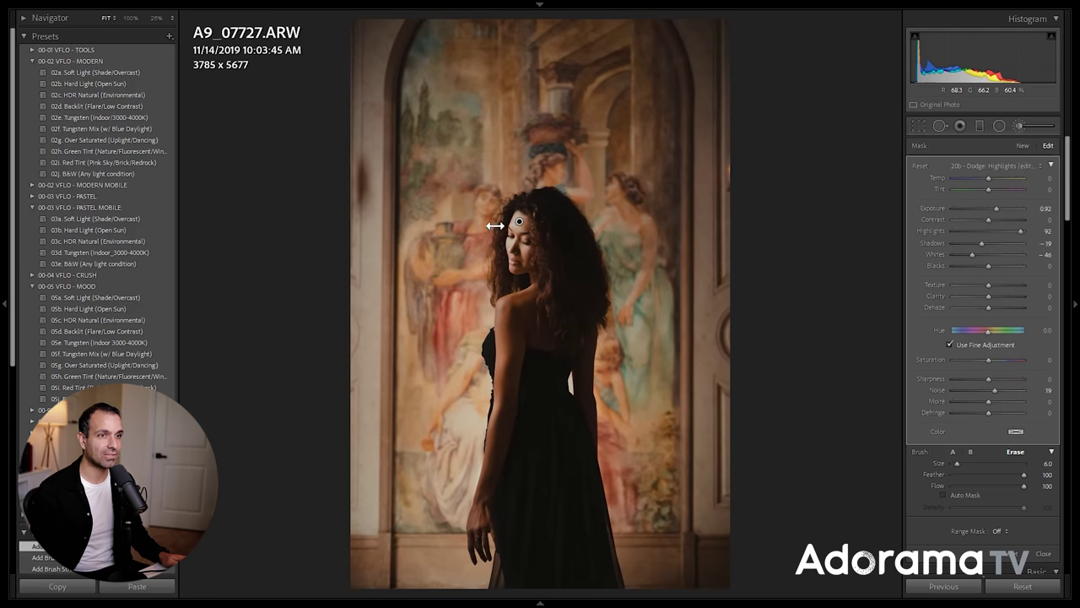
pyautogui.moveTo(420, 233); pyautogui.dragTo(458, 239)
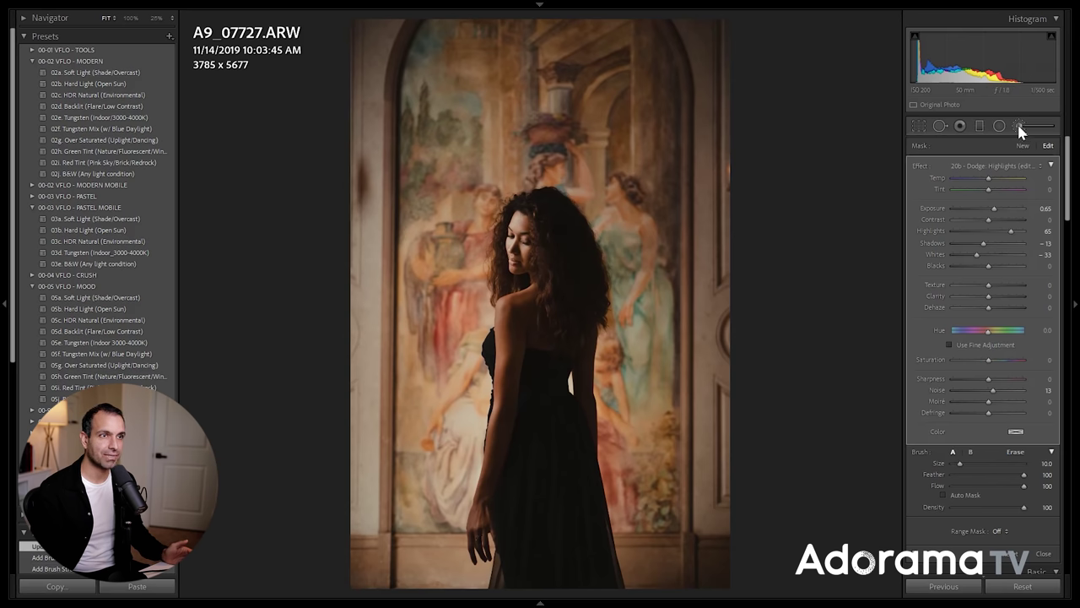
# Step: Add a large radial filter centred on the woman's face using the 00c - Burn (Exposure -0.5) effect
pyautogui.hotkey('shift', 'm')
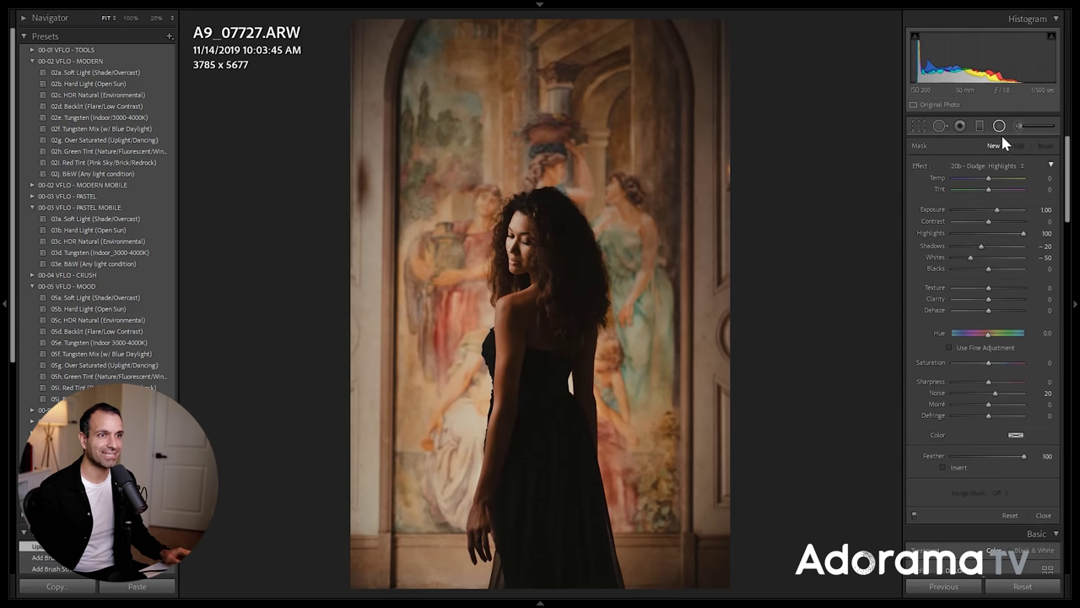
pyautogui.click(985, 165)
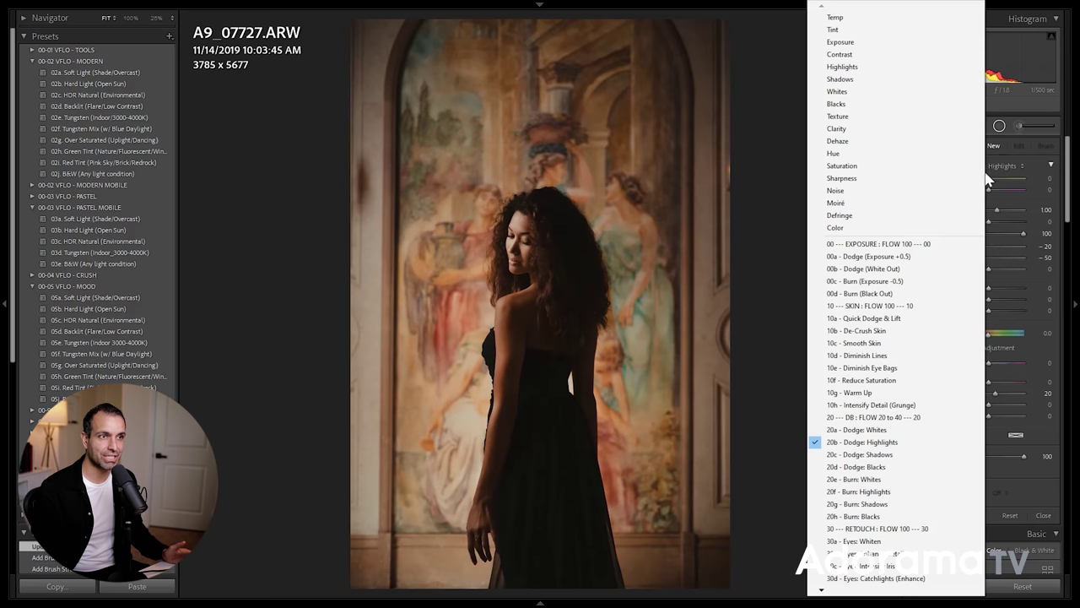
pyautogui.click(918, 281)
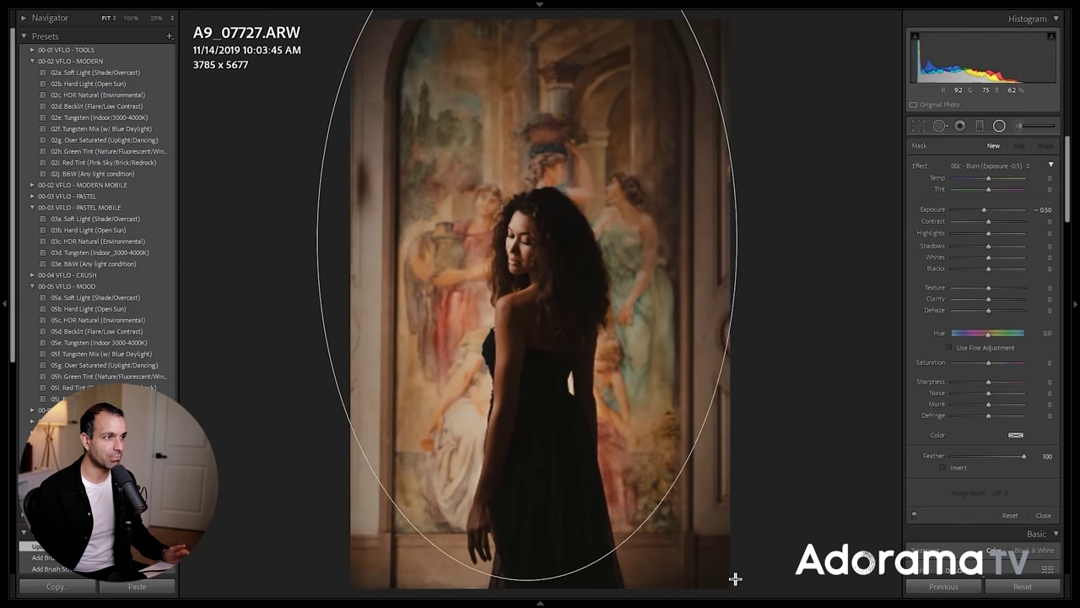